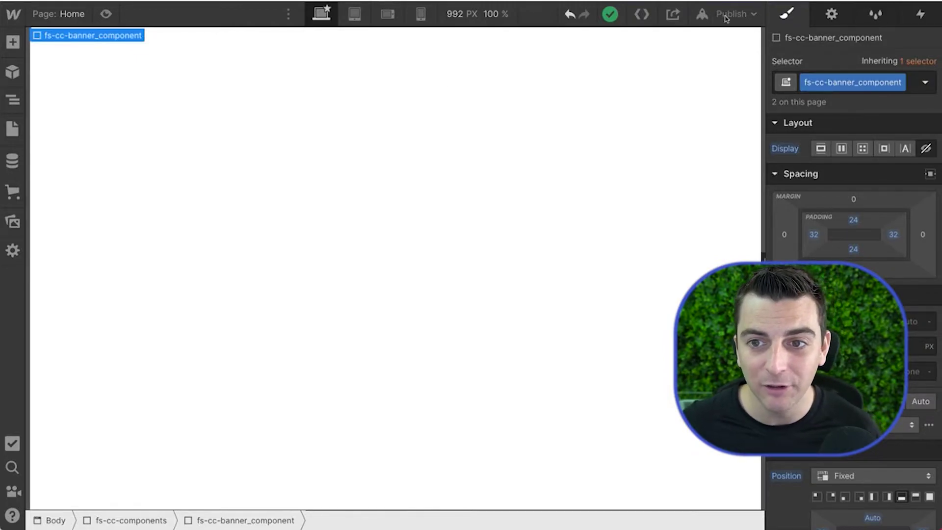
Step: Open the published webflow.io site from the publish destinations, and close the publish options
click(732, 15)
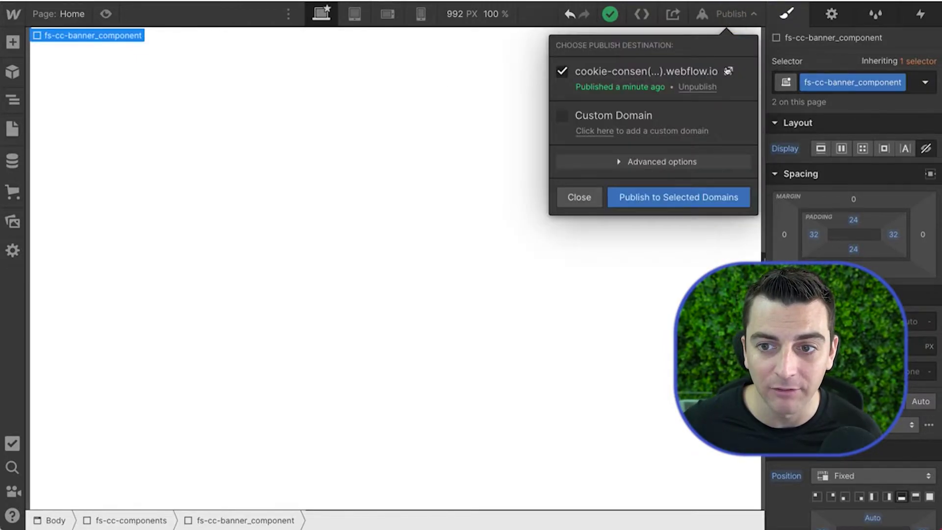
click(725, 70)
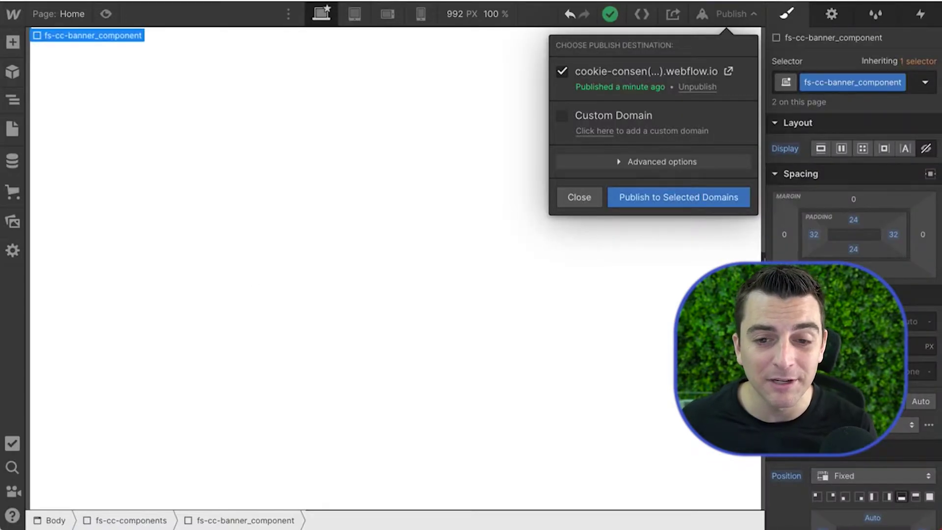
click(583, 194)
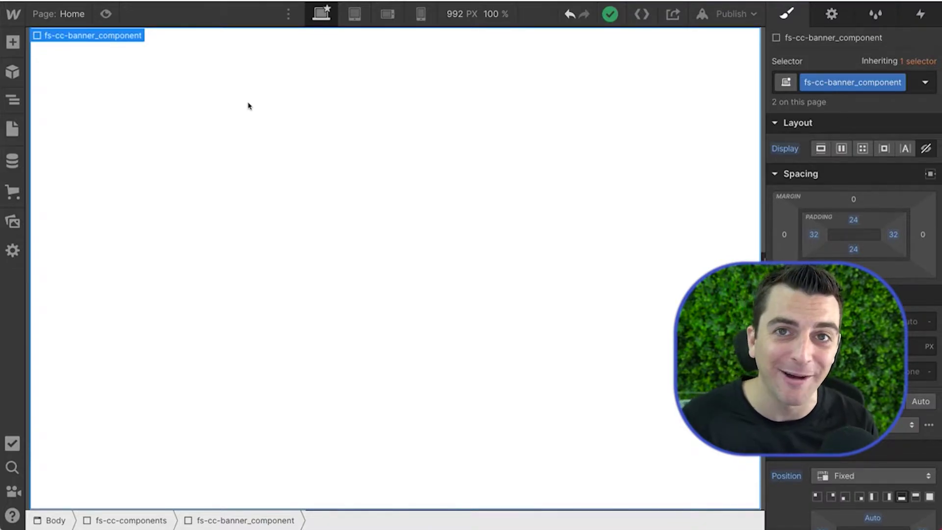
Step: Show the page's element tree and locate the trigger elements inside the banner, manager and preferences components
click(22, 97)
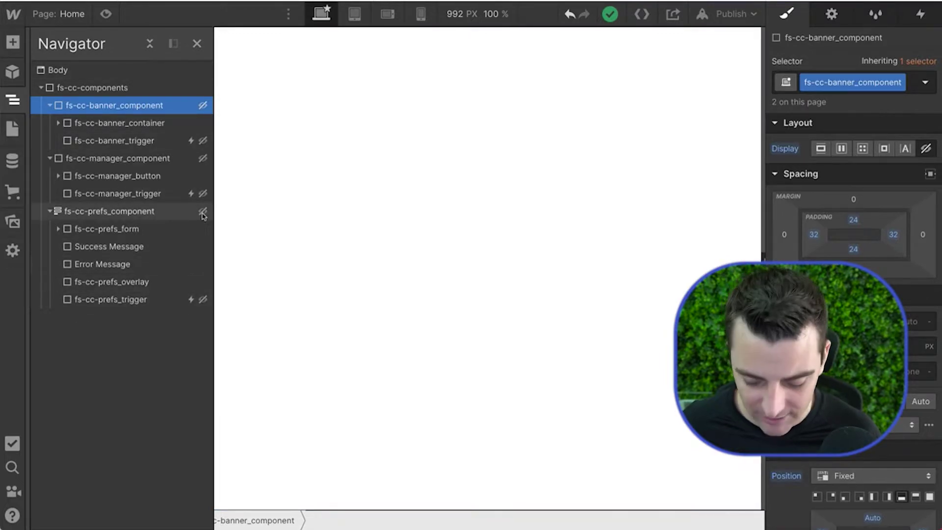
key(ctrl+plus)
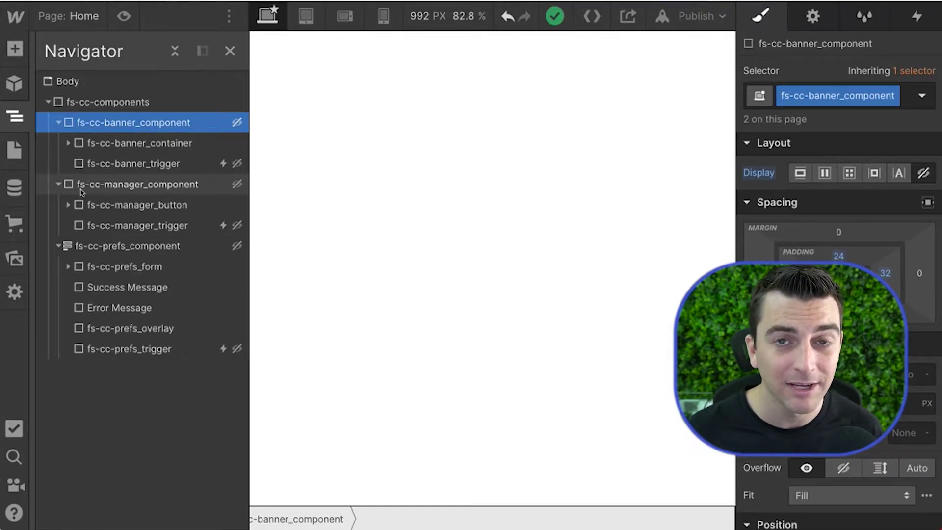
click(131, 166)
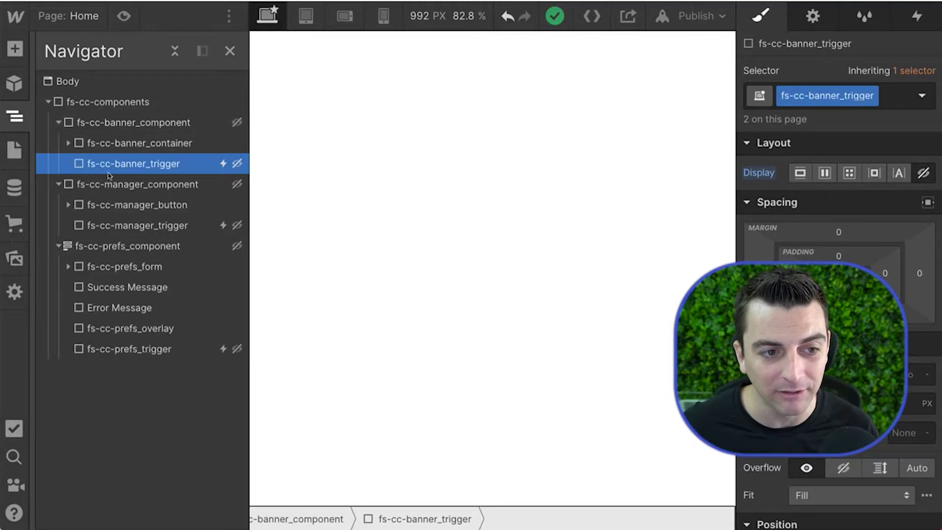
click(117, 224)
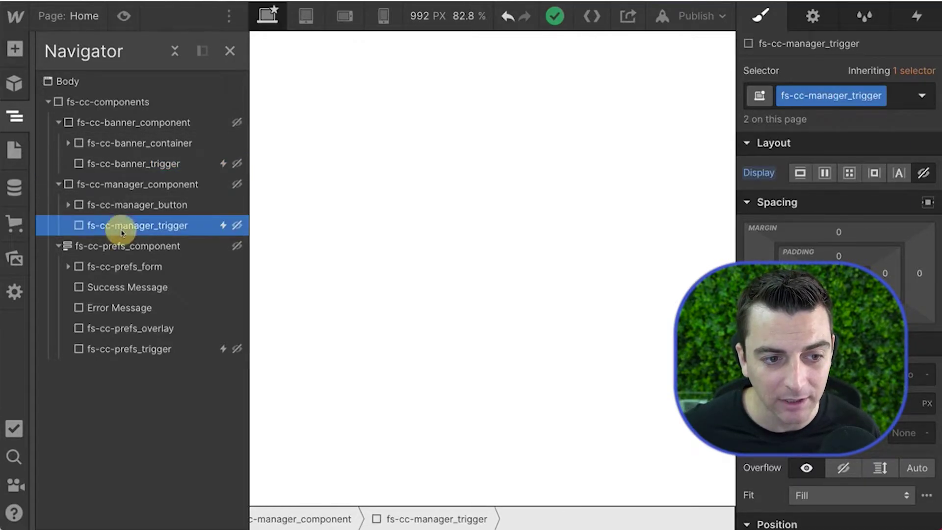
click(116, 350)
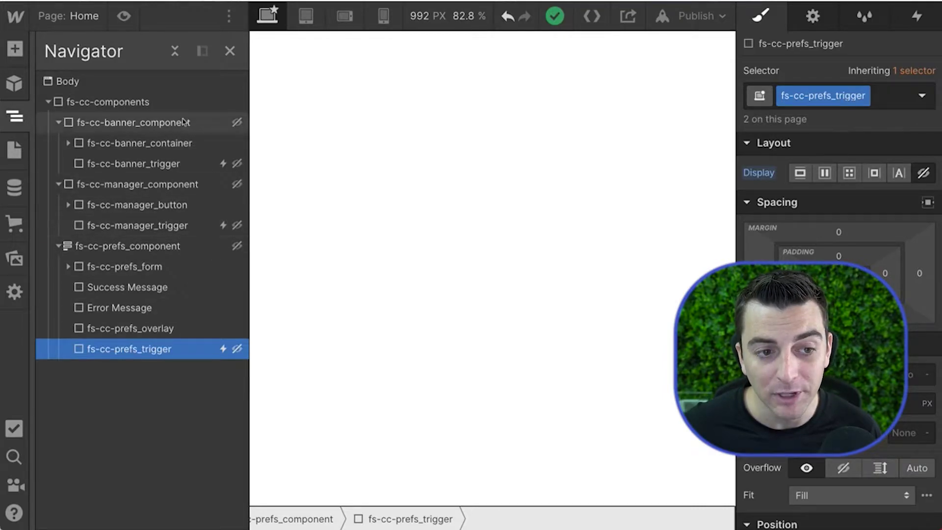
Step: Examine the custom attributes of fs-cc-banner_trigger, fs-cc-manager_trigger and fs-cc-prefs_trigger in their element settings
click(185, 170)
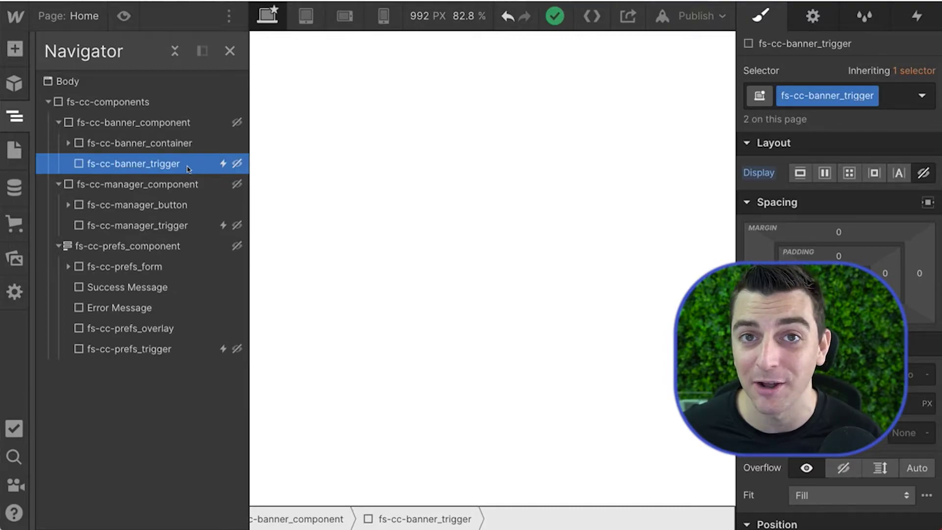
click(813, 18)
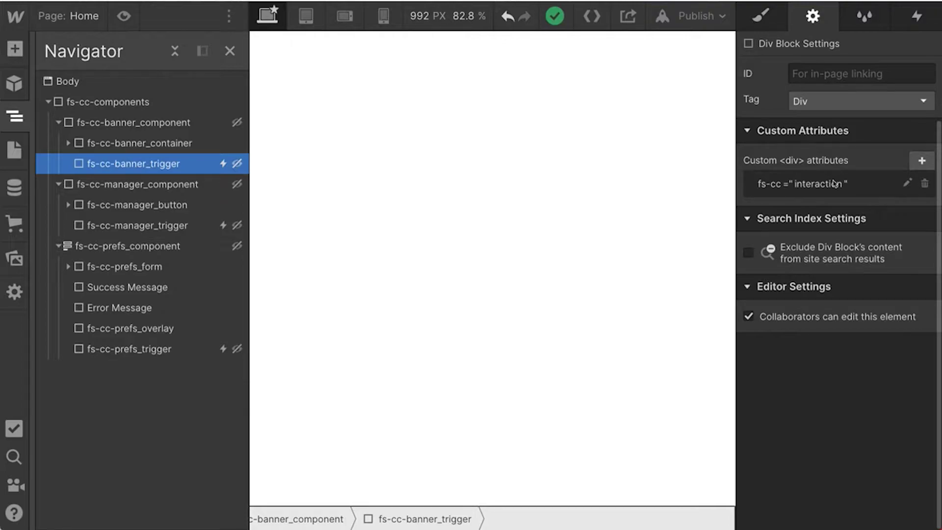
click(152, 225)
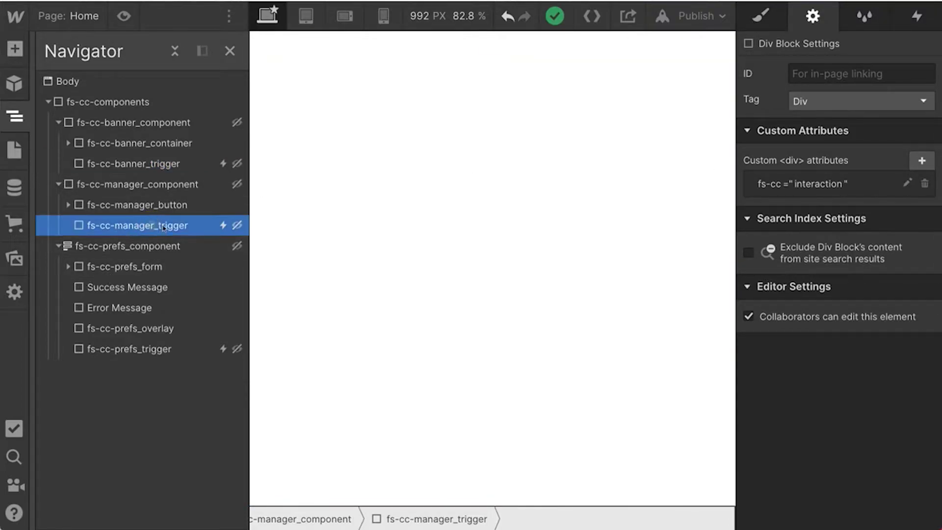
click(111, 350)
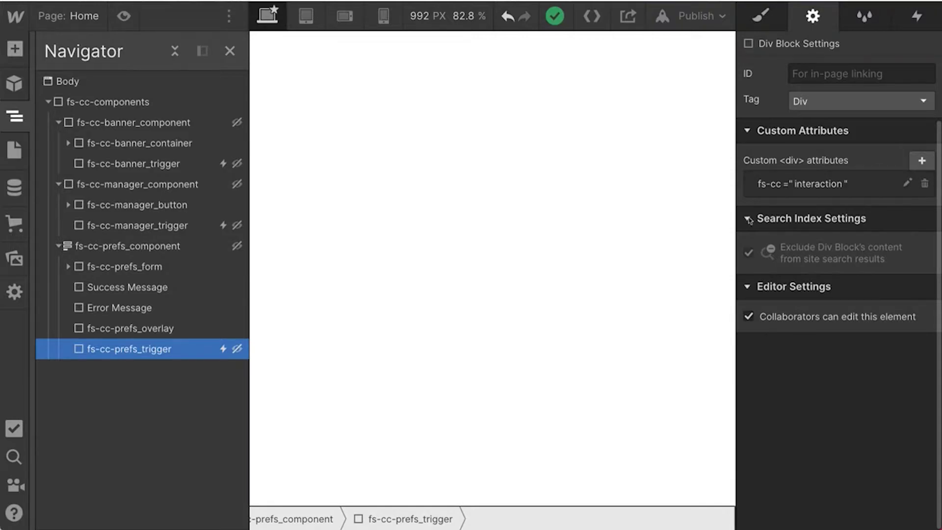
Step: Compare the custom attributes of each trigger with those of its parent banner, manager and preferences component
click(125, 164)
click(121, 119)
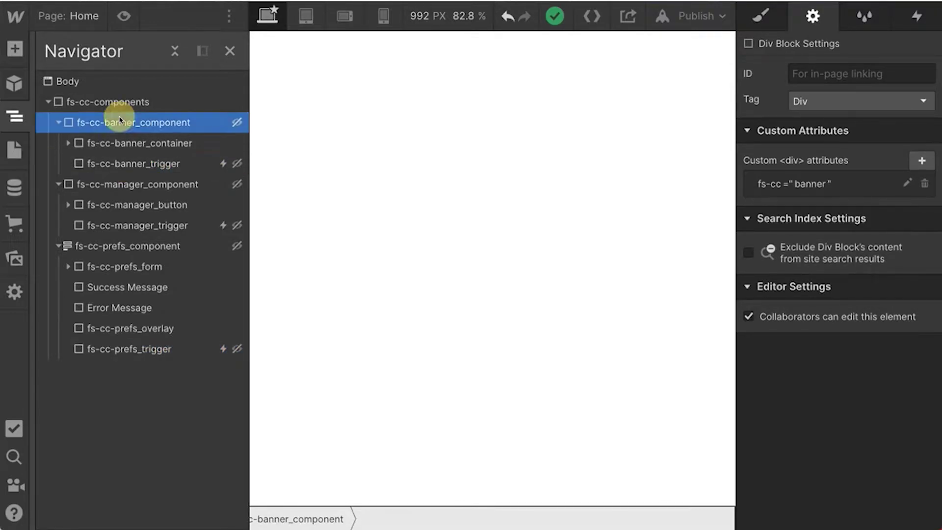
click(139, 226)
click(140, 186)
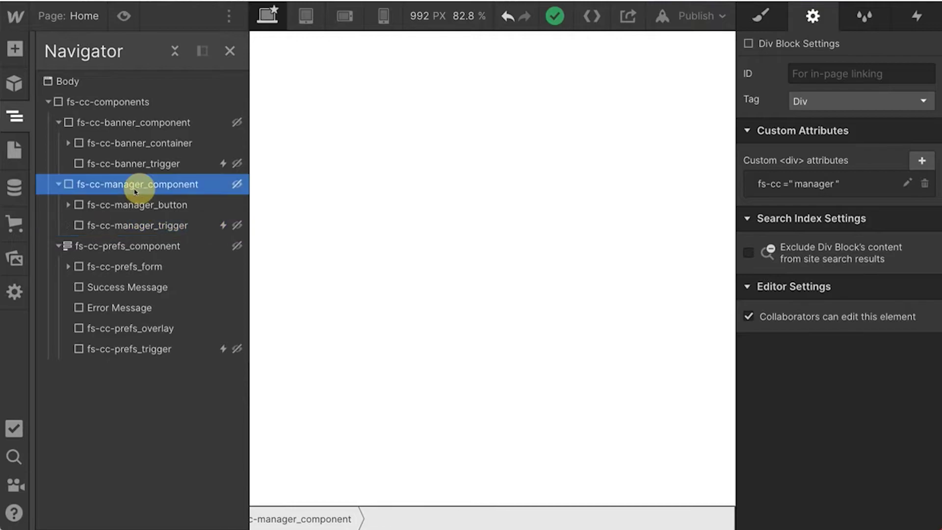
click(122, 351)
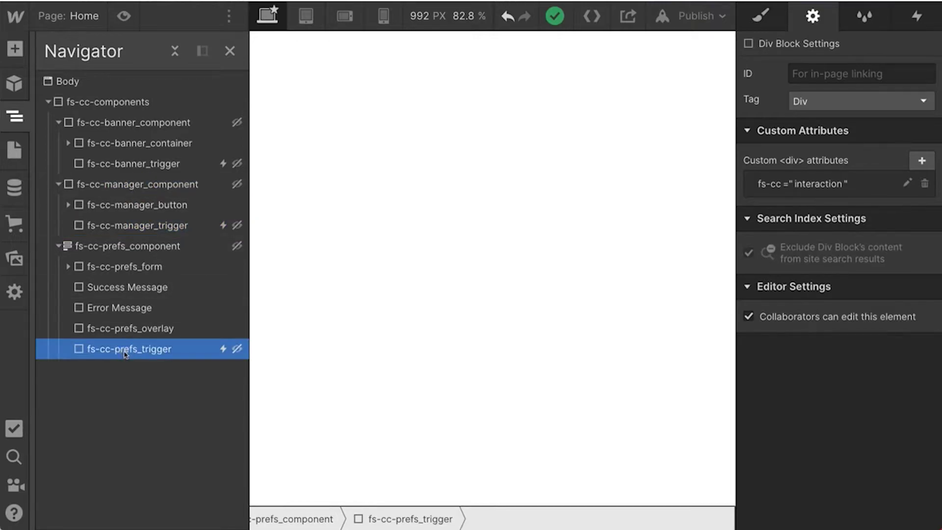
click(116, 245)
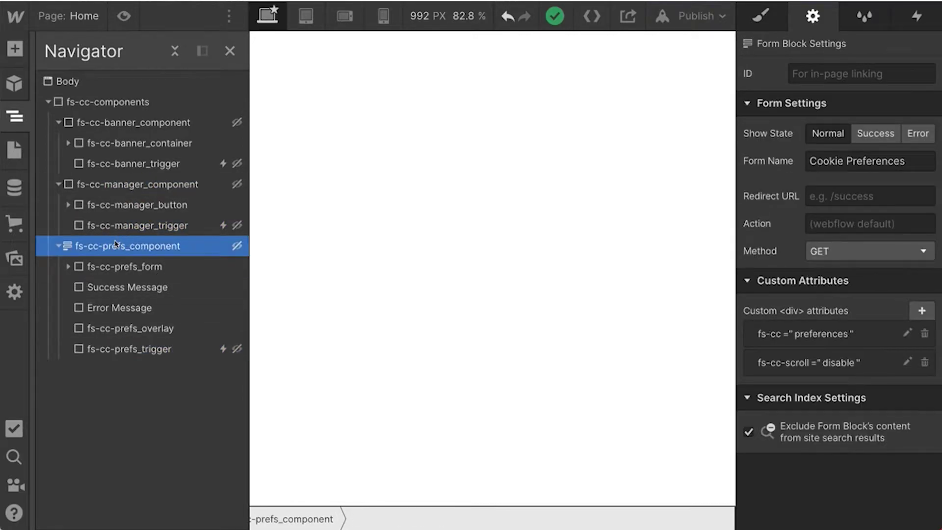
click(118, 350)
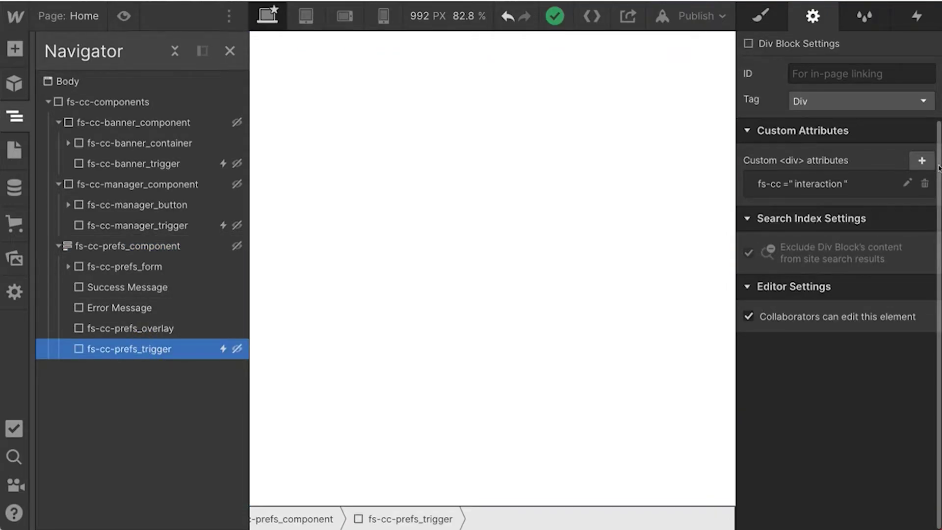
click(155, 171)
Step: Set the display of fs-cc-banner_component to Block
click(131, 123)
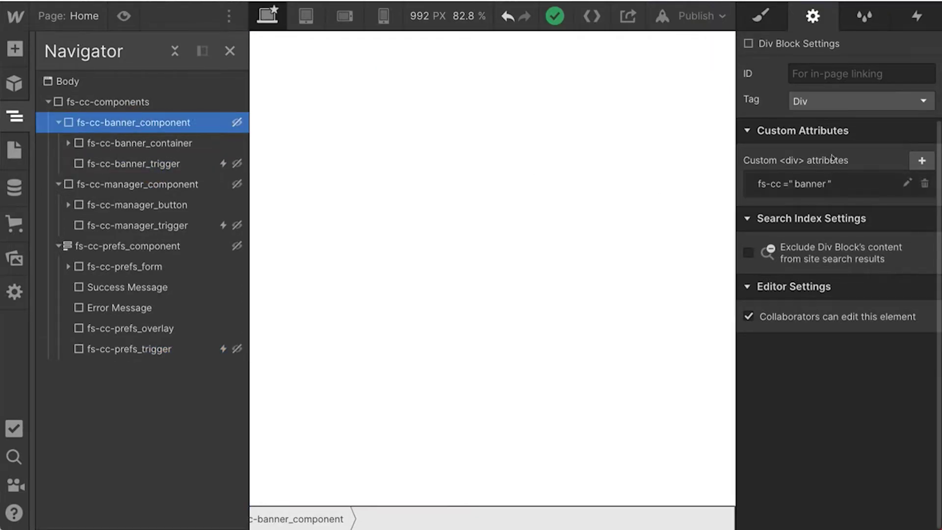
click(760, 15)
click(800, 174)
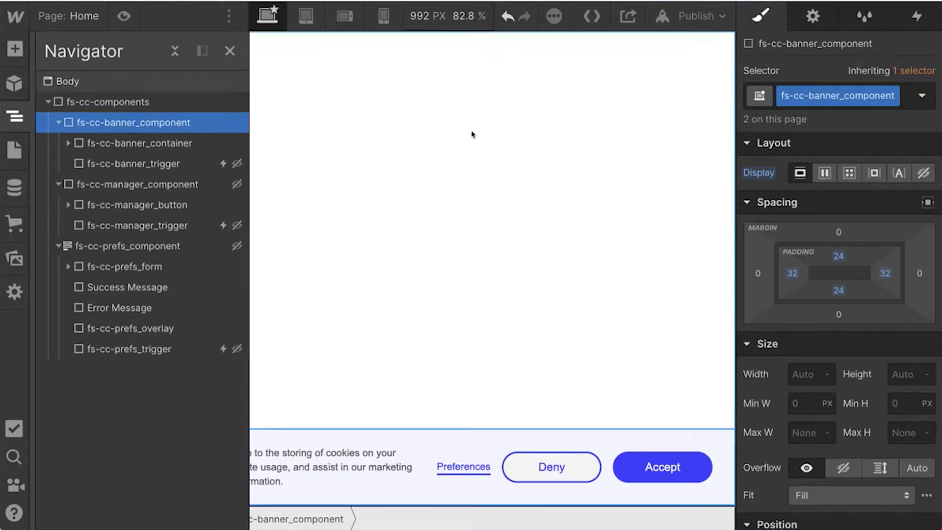
Step: Open the mouse click (tap) interaction of fs-cc-banner_trigger and compare the Element and Class options in its trigger settings, leaving Class selected
click(149, 166)
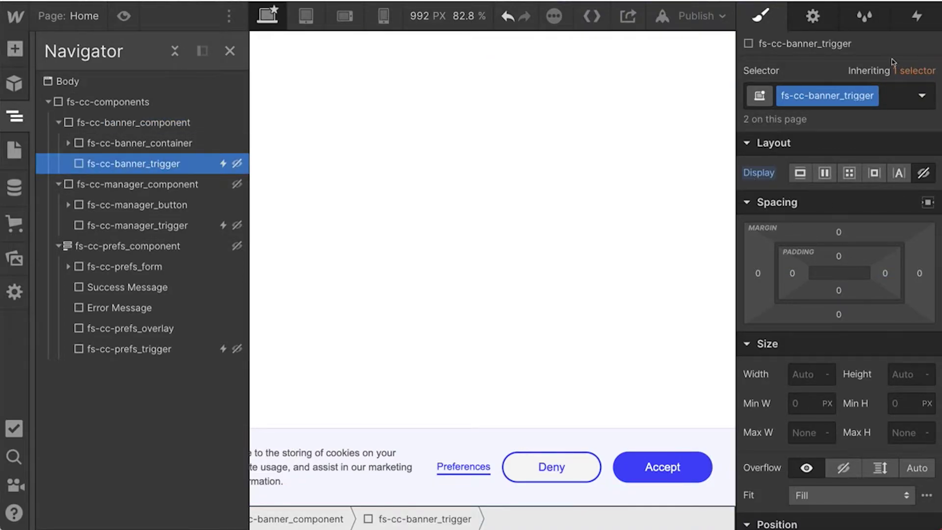
click(917, 16)
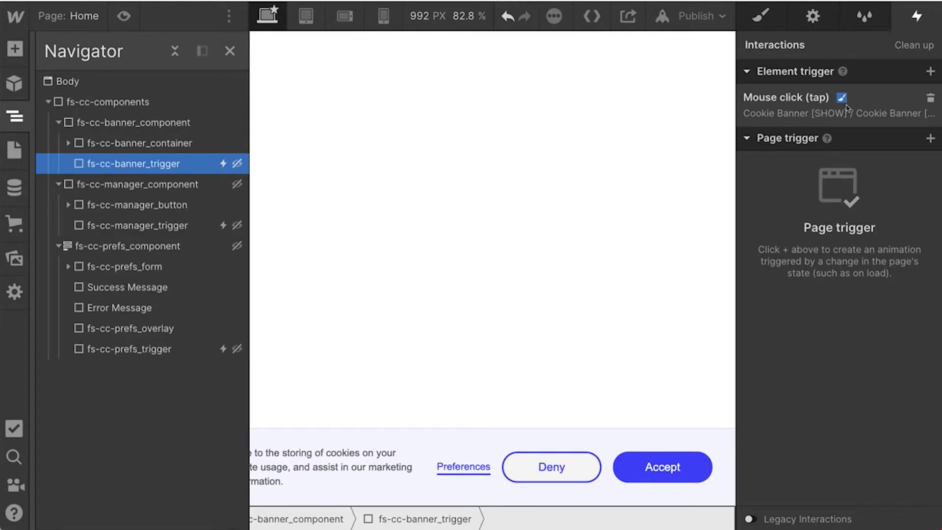
click(830, 111)
scroll(825, 226, down, 15)
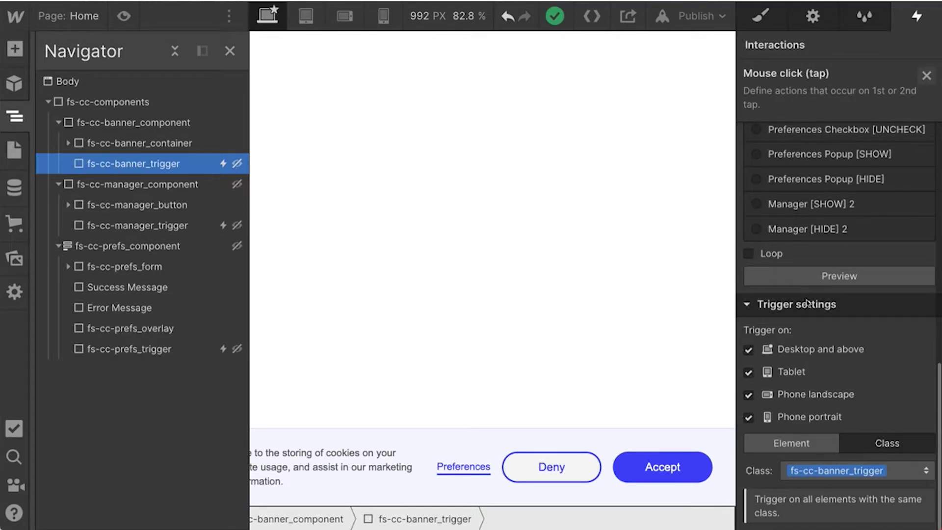
click(803, 449)
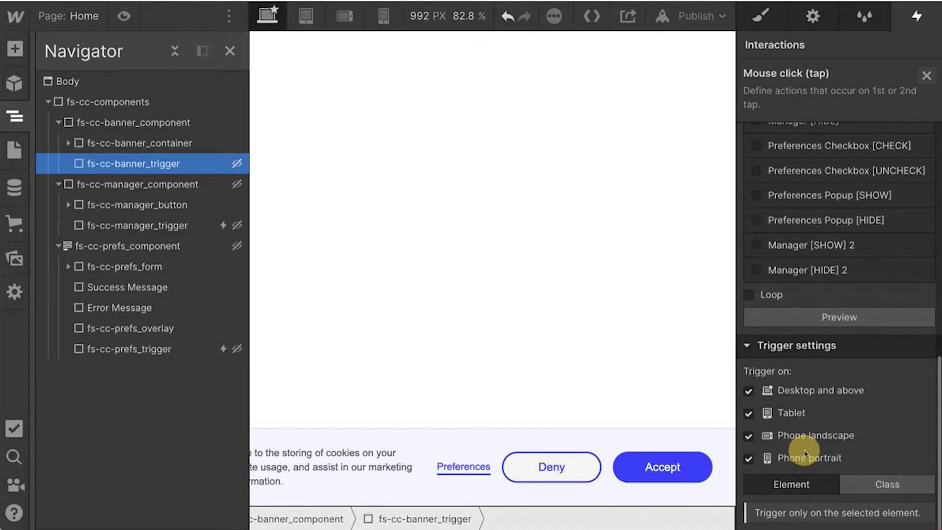
click(863, 486)
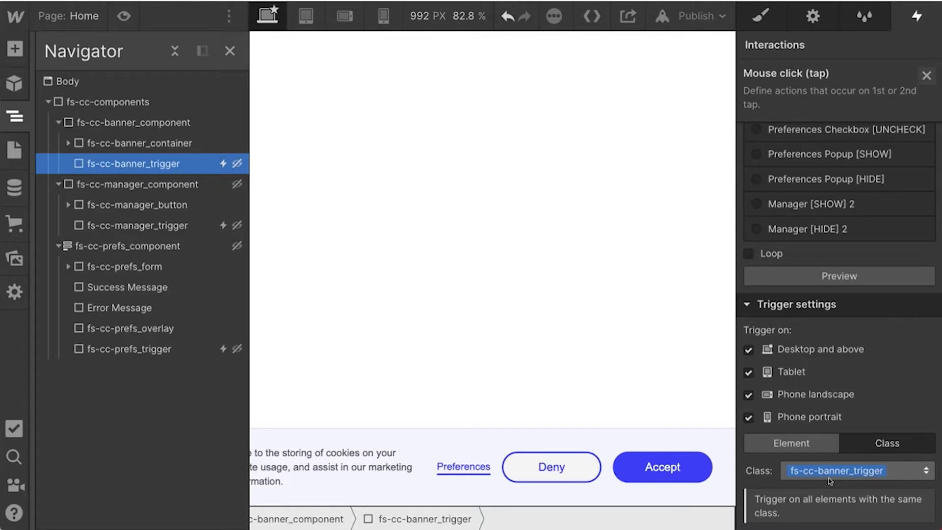
Step: Open the first-click Cookie Banner [SHOW] animation, examine its initial-state Hide/Show and Move actions, and play it
scroll(856, 329, up, 6)
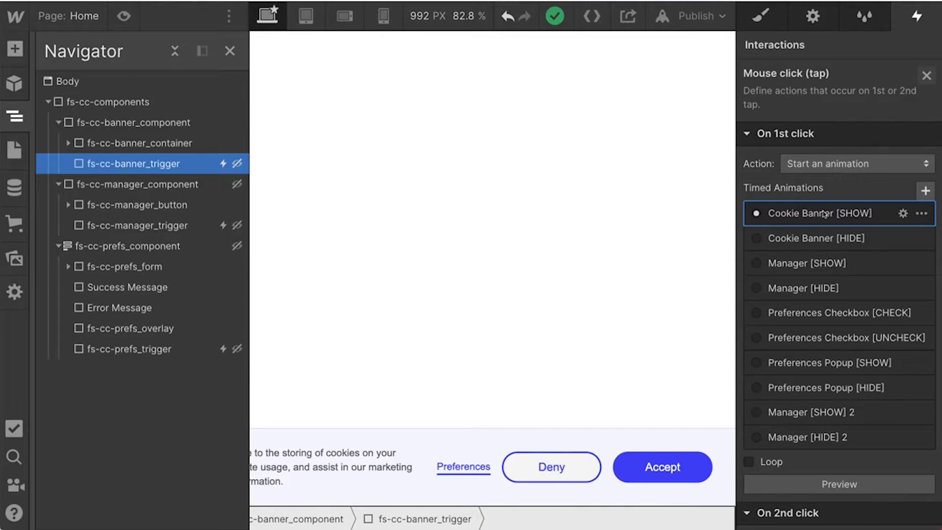
click(817, 213)
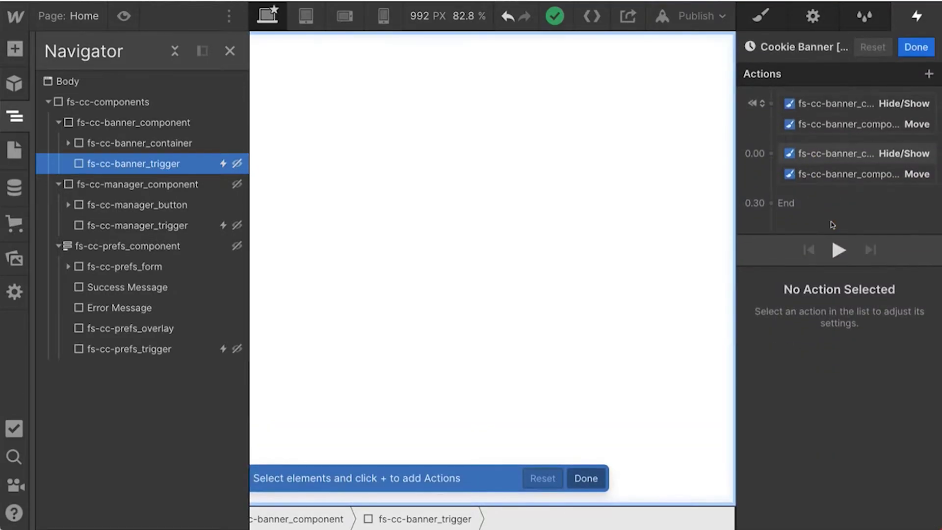
click(822, 104)
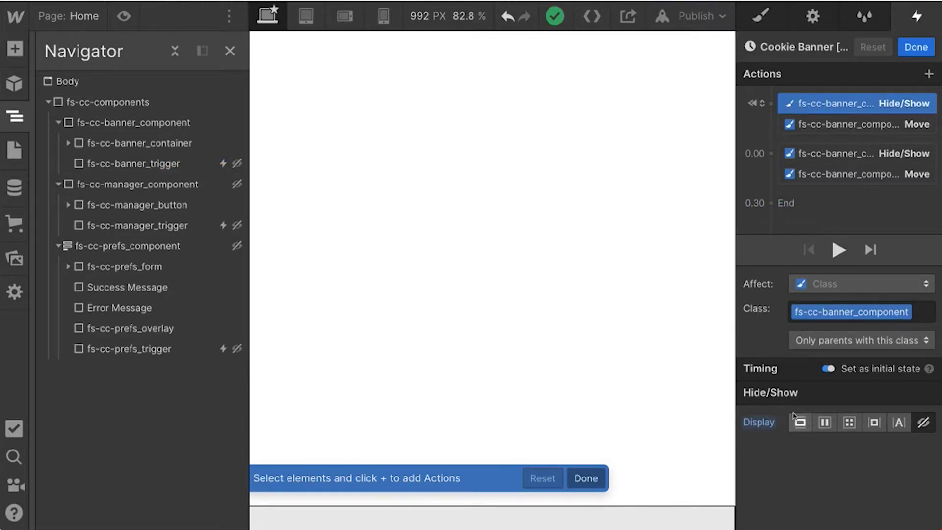
click(907, 125)
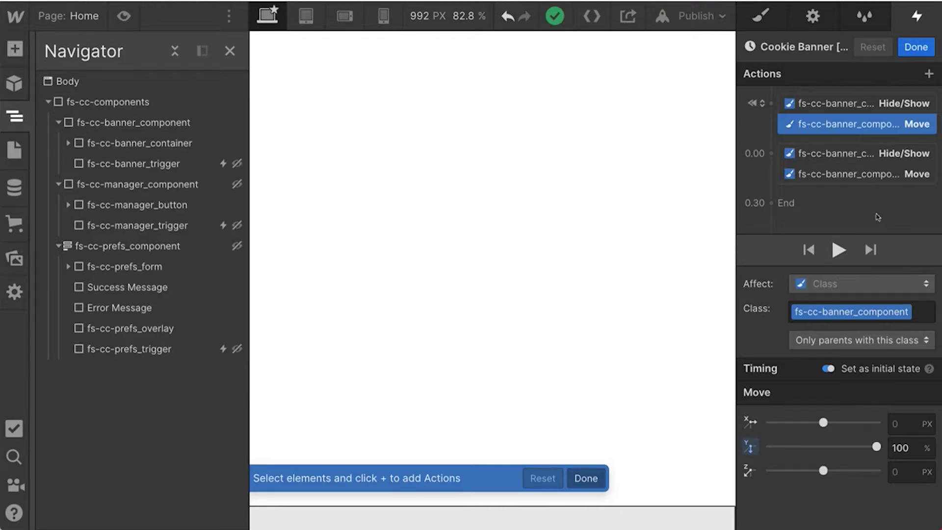
click(839, 250)
click(839, 250)
Step: Examine the class target, timing, display and movement settings of the Hide/Show and Move actions that start at 0.00 seconds
click(820, 160)
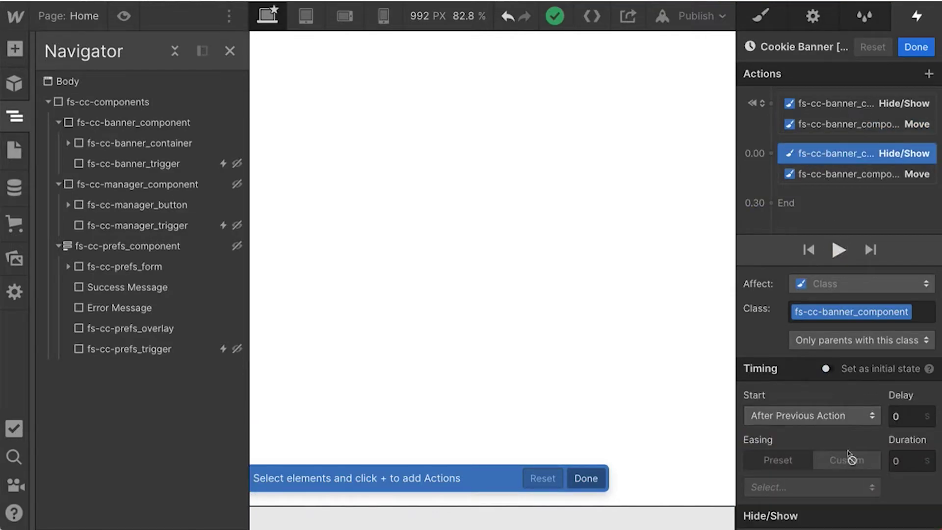
key(ctrl+0)
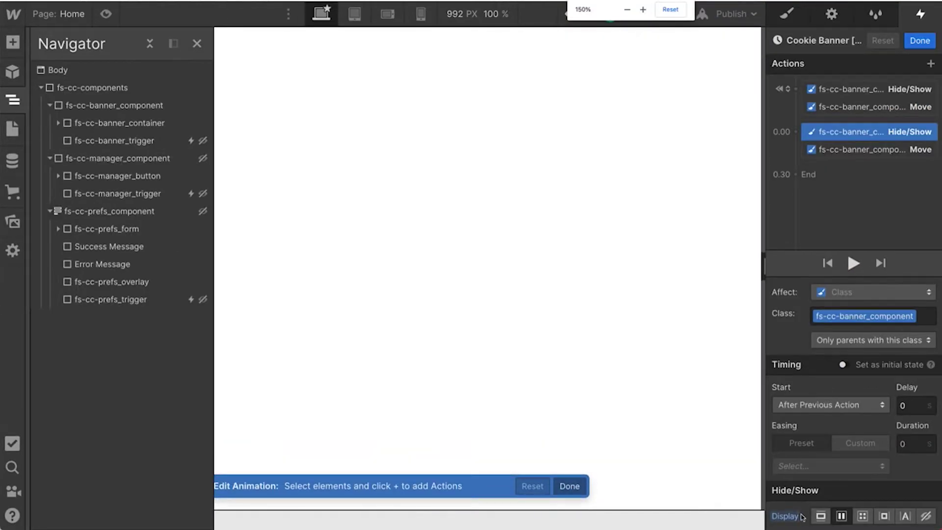
key(ctrl+plus)
key(ctrl+plus)
key(ctrl+plus)
key(ctrl+plus)
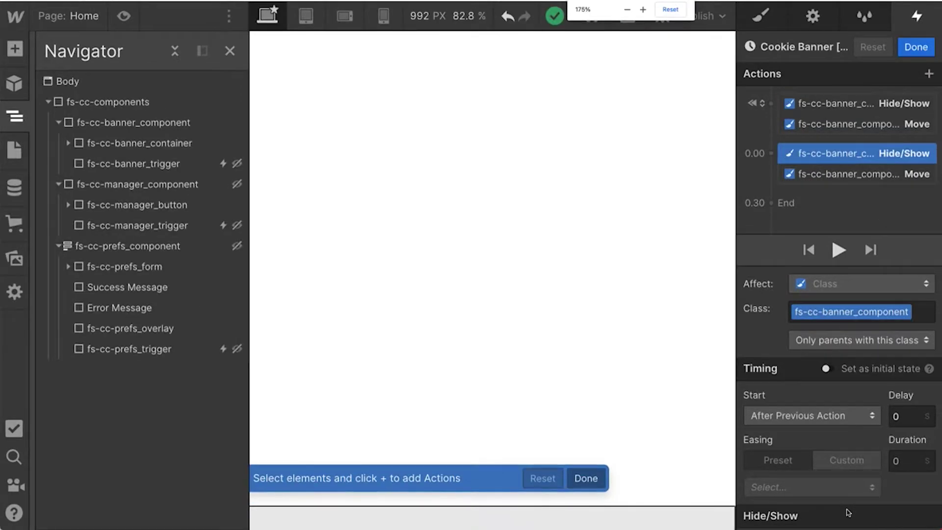
click(839, 174)
scroll(844, 393, down, 1)
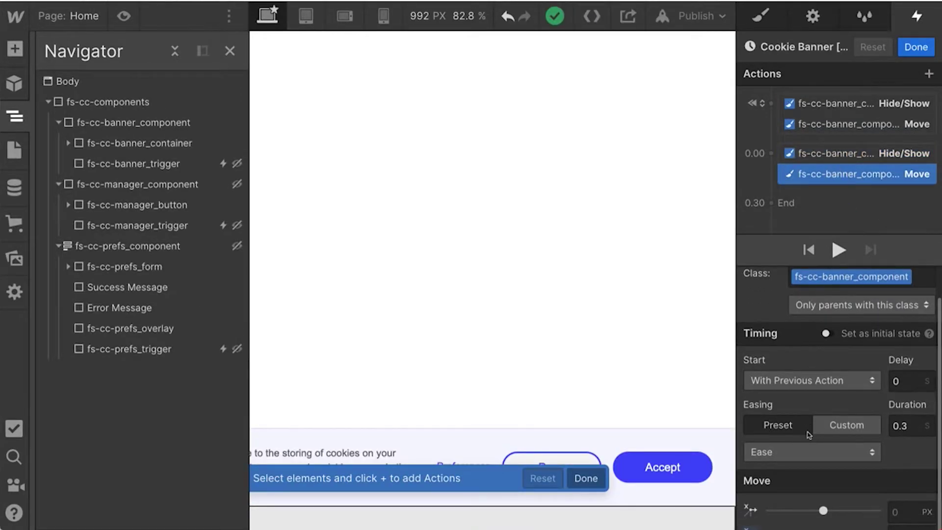
key(ctrl+minus)
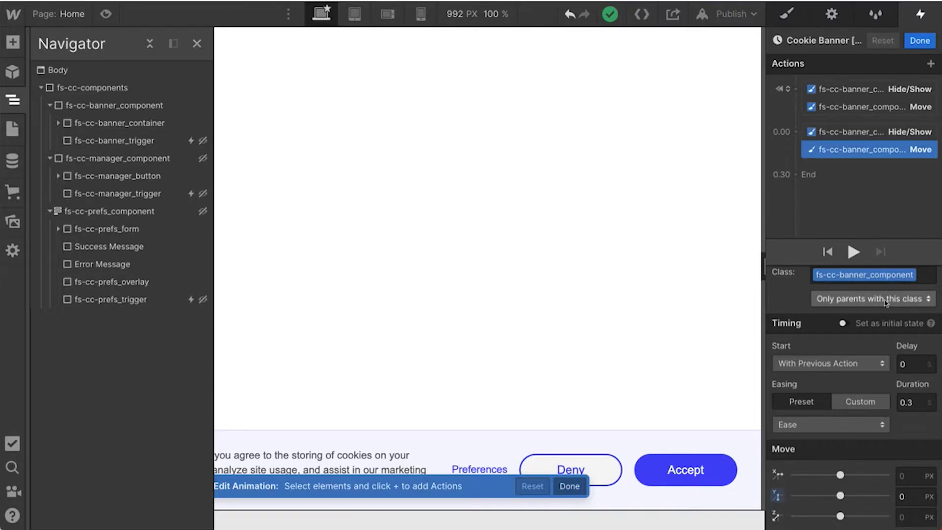
scroll(837, 298, up, 1)
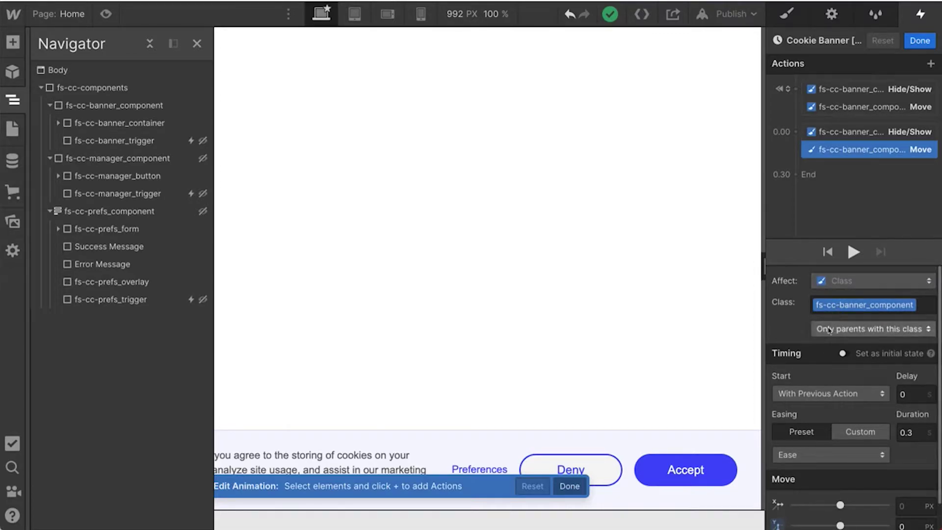
click(837, 134)
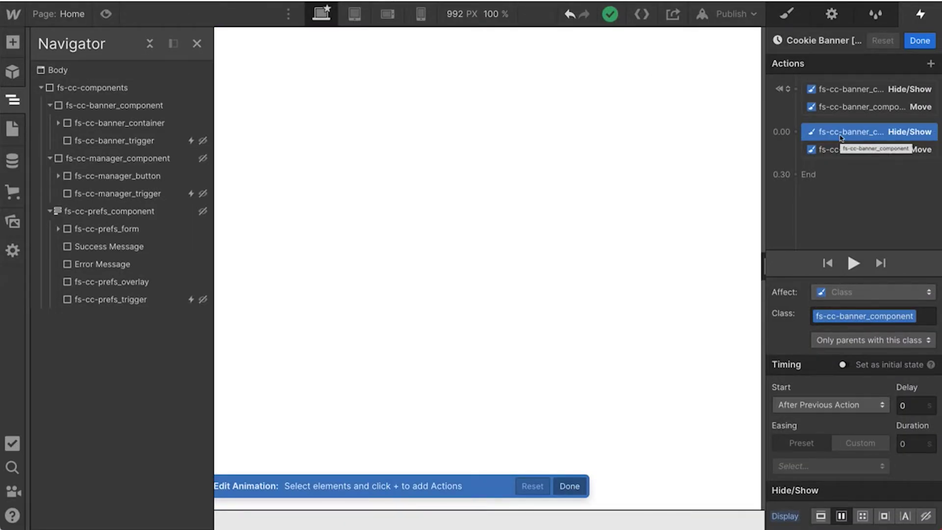
Step: Move the banner component to a Y offset of -153 px in the Move action that starts at 0.00 seconds
click(842, 147)
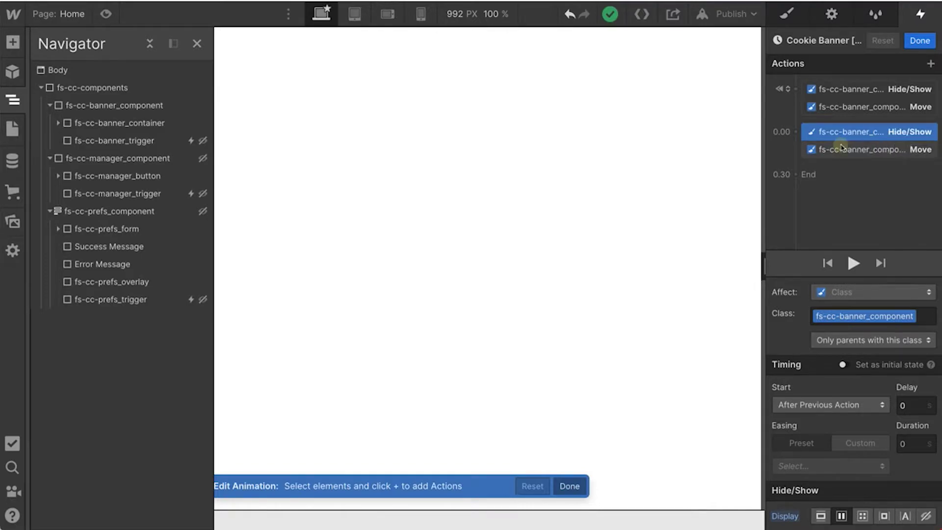
scroll(865, 384, down, 1)
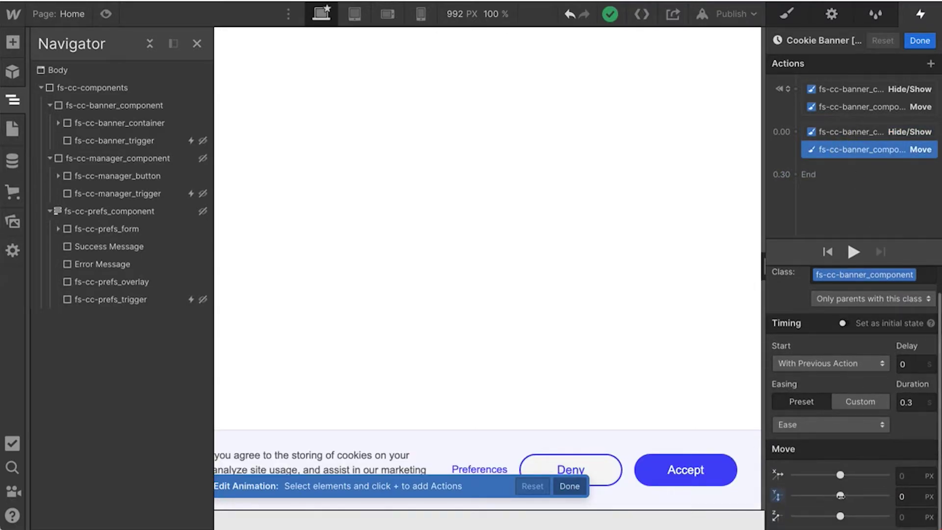
drag(840, 496, 827, 495)
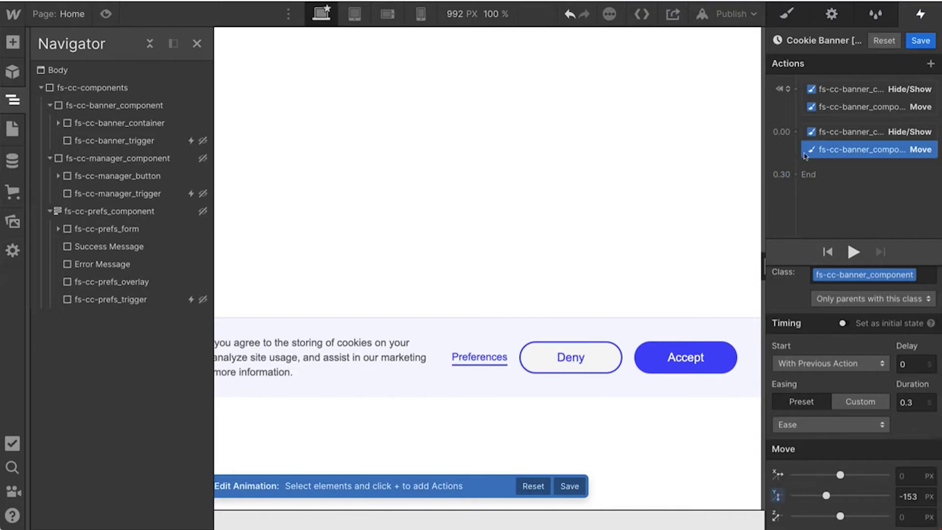
Step: Set the banner Move action's easing to Out Bounce and its duration to 1 second, and save the animation
click(840, 426)
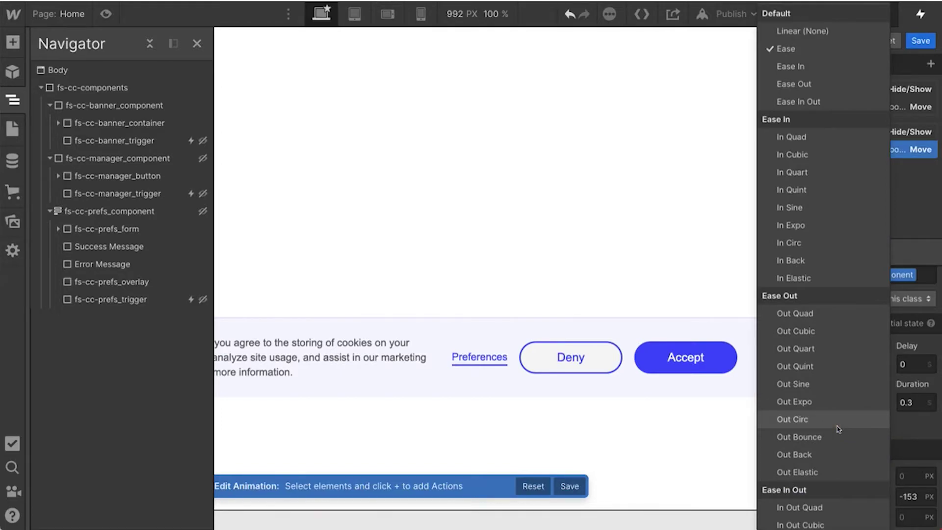
click(834, 437)
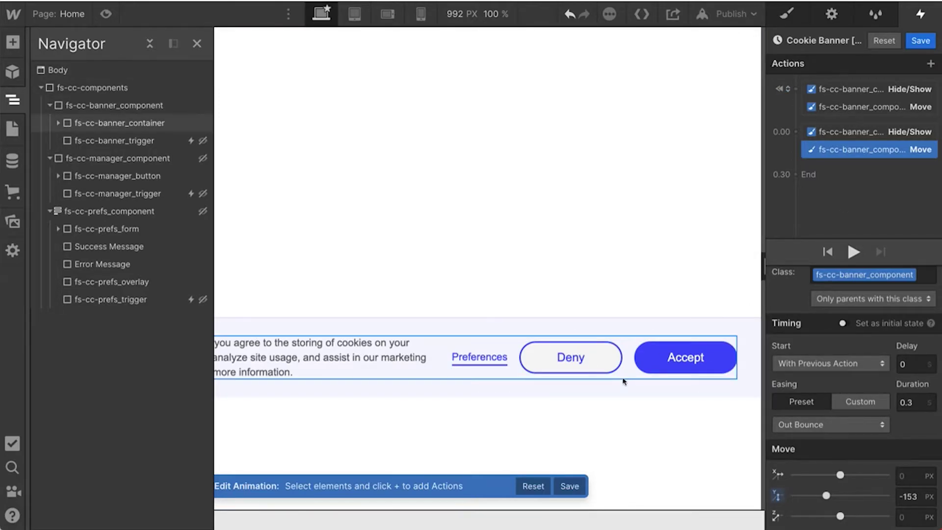
click(921, 404)
text(1)
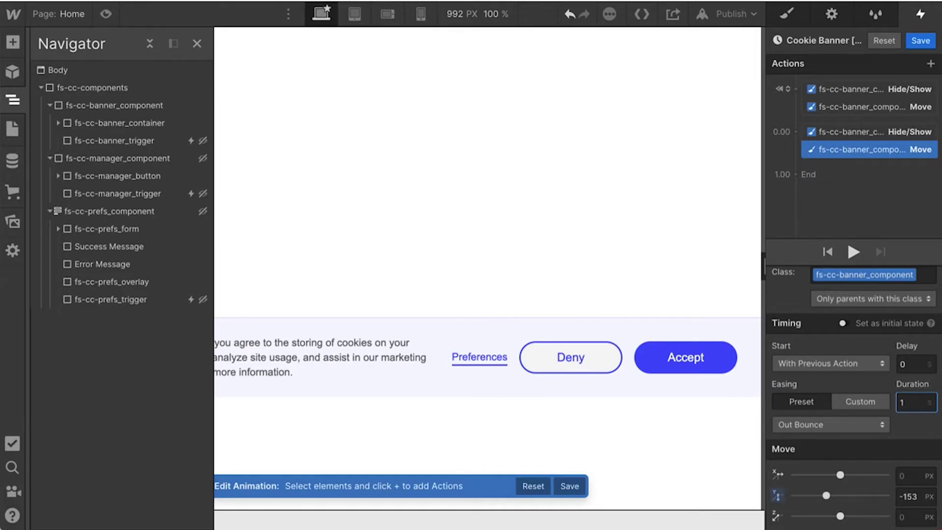
click(921, 41)
Step: Publish the site to its webflow.io domain and close the publishing options
click(731, 14)
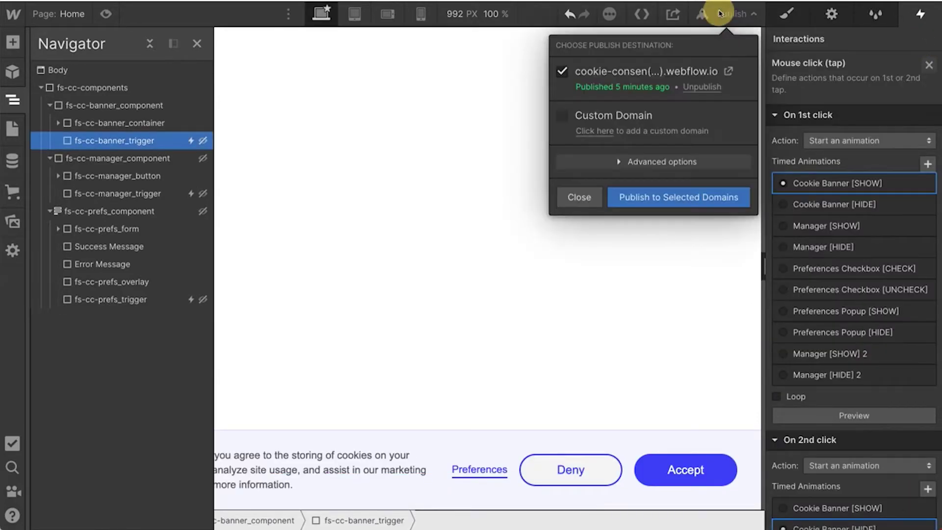
click(677, 192)
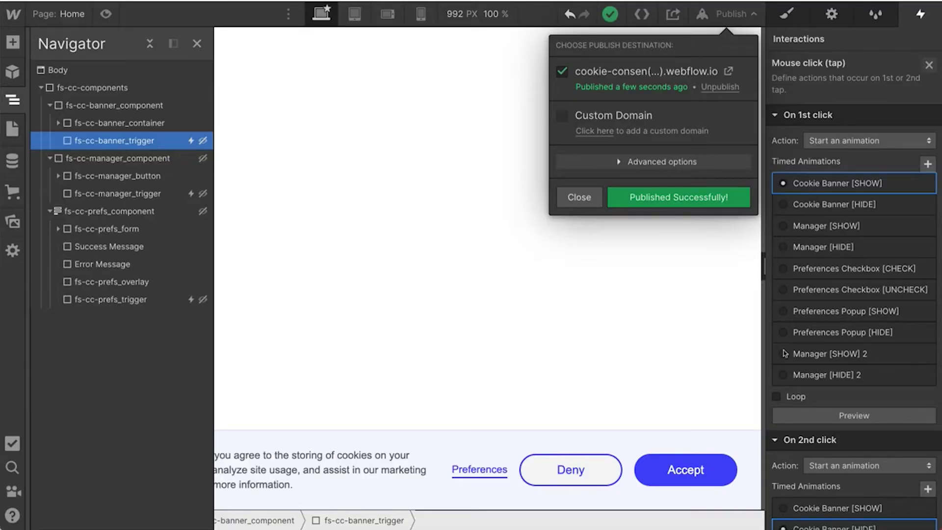
click(598, 195)
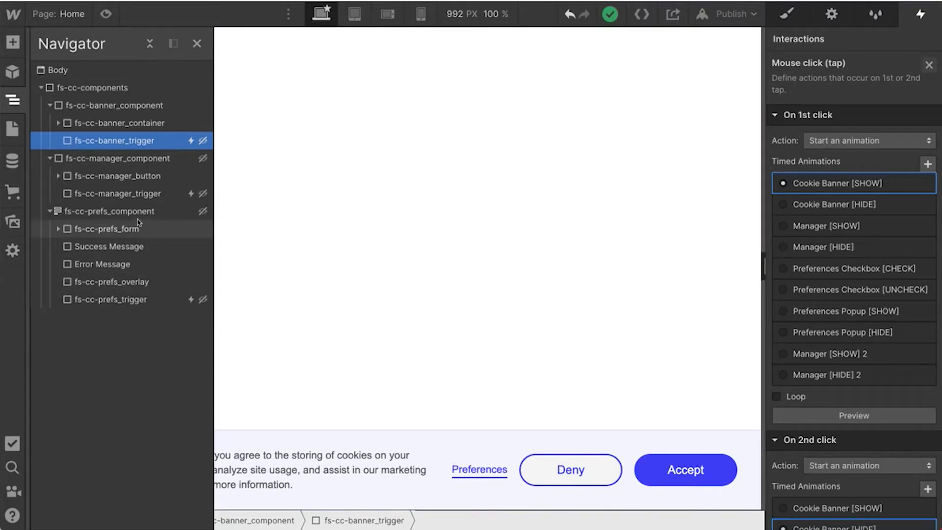
Step: Open the mouse click (tap) interaction of fs-cc-prefs_trigger and examine its click animations and class-based trigger settings
click(103, 214)
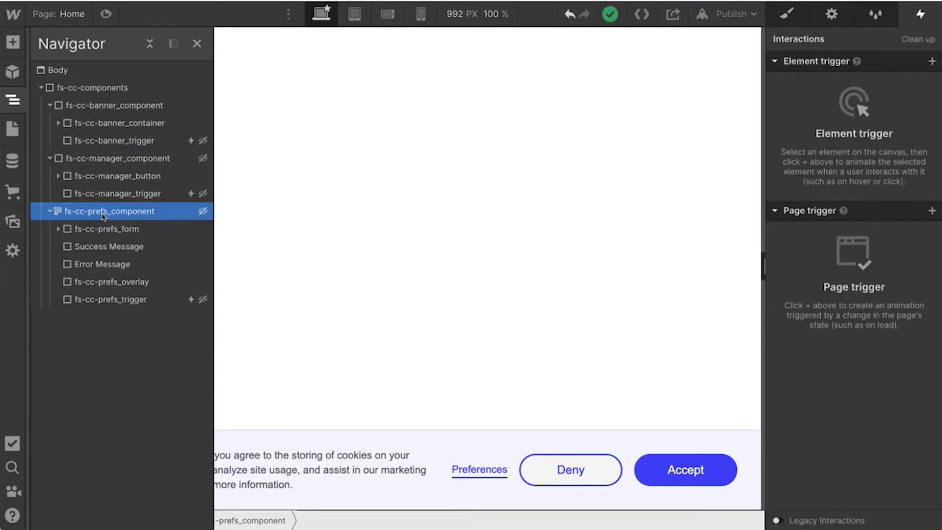
click(139, 300)
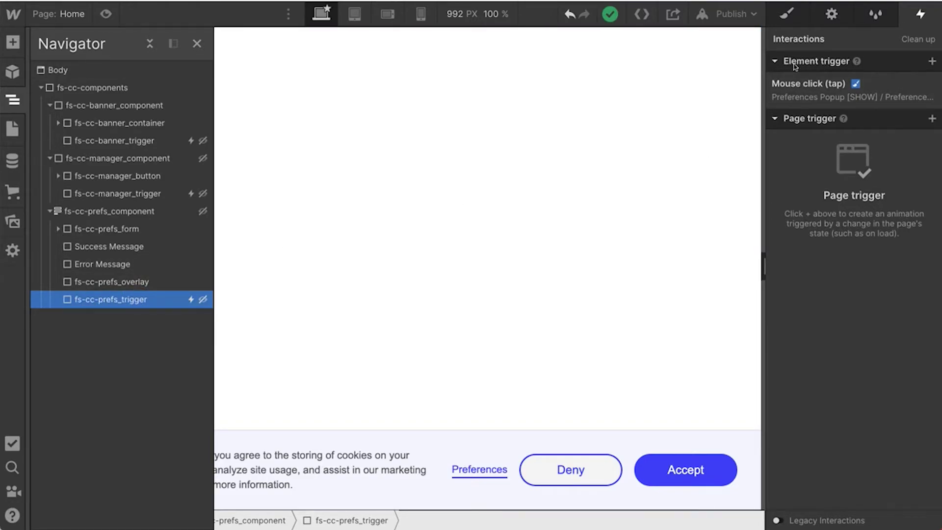
click(785, 88)
scroll(811, 394, down, 10)
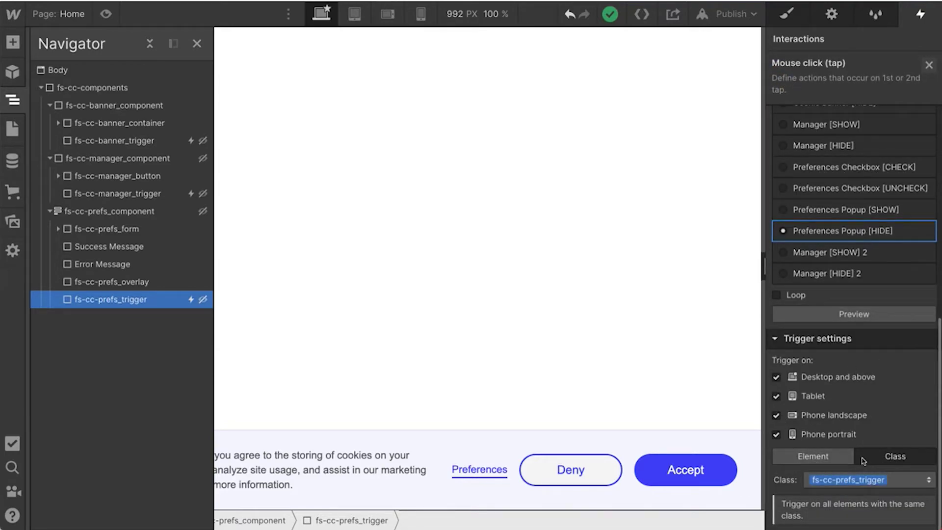
scroll(894, 441, up, 8)
scroll(894, 443, up, 2)
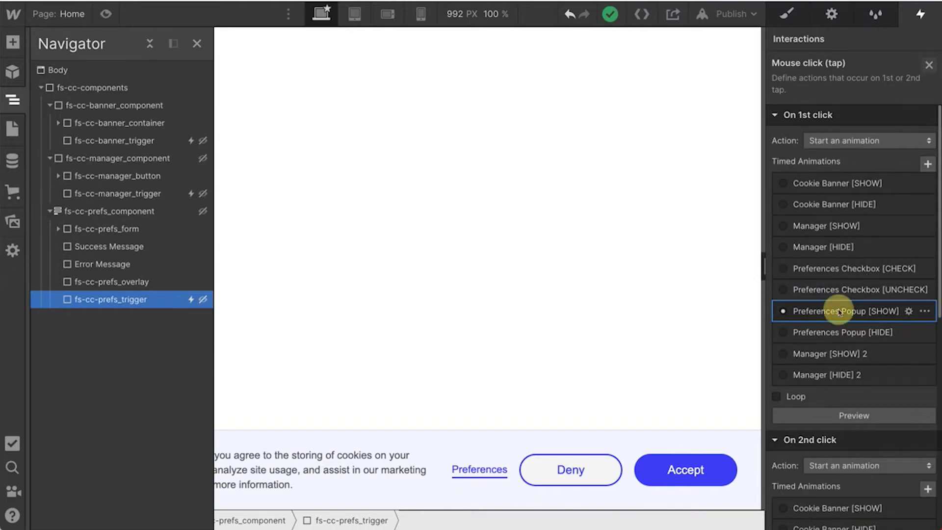
Step: Open the first-click Preferences Popup [SHOW] animation and examine its initial-state Hide/Show, Move and Opacity actions
click(837, 309)
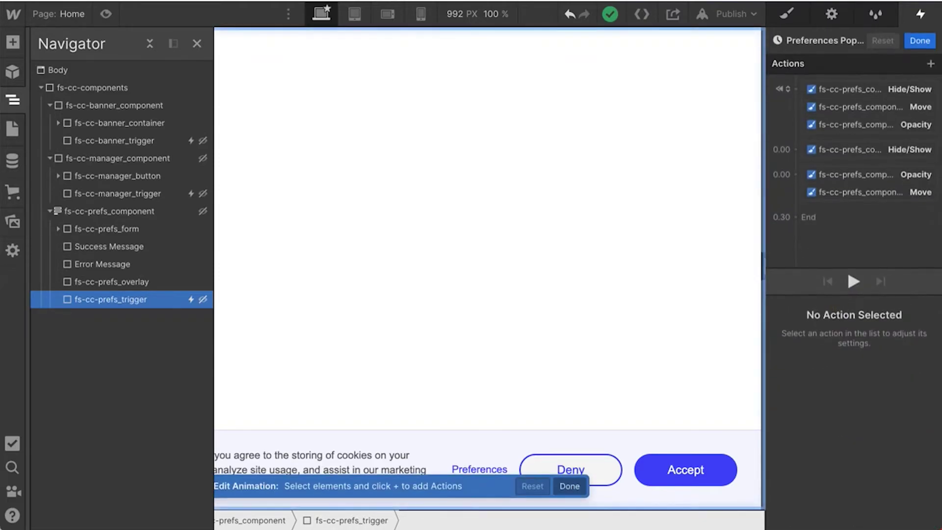
click(857, 90)
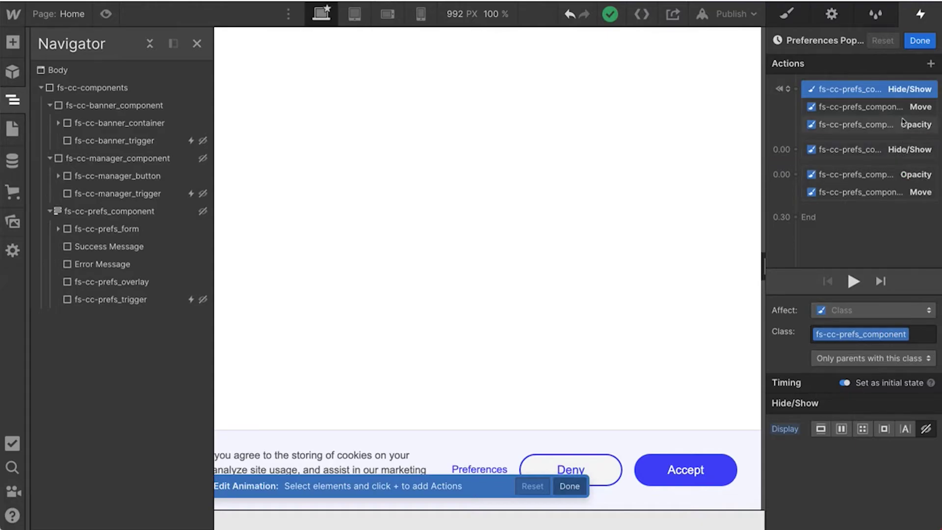
click(858, 106)
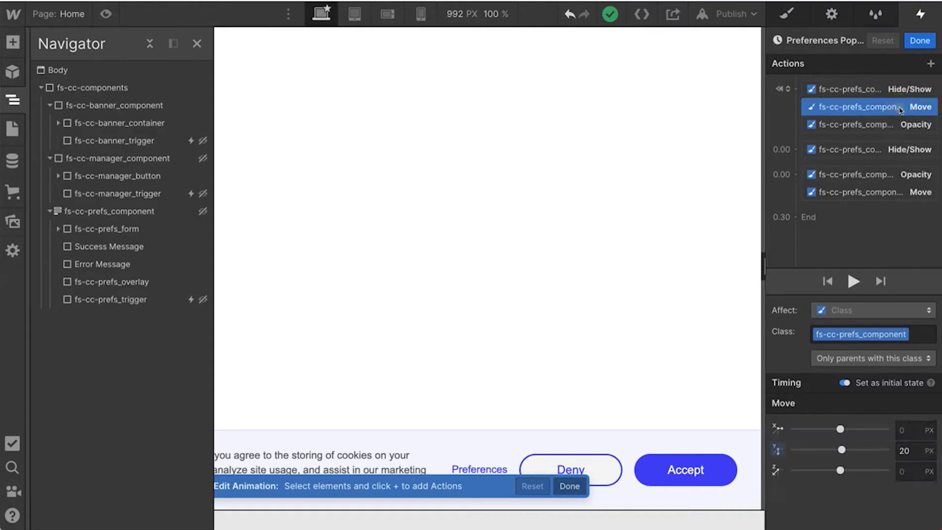
click(875, 125)
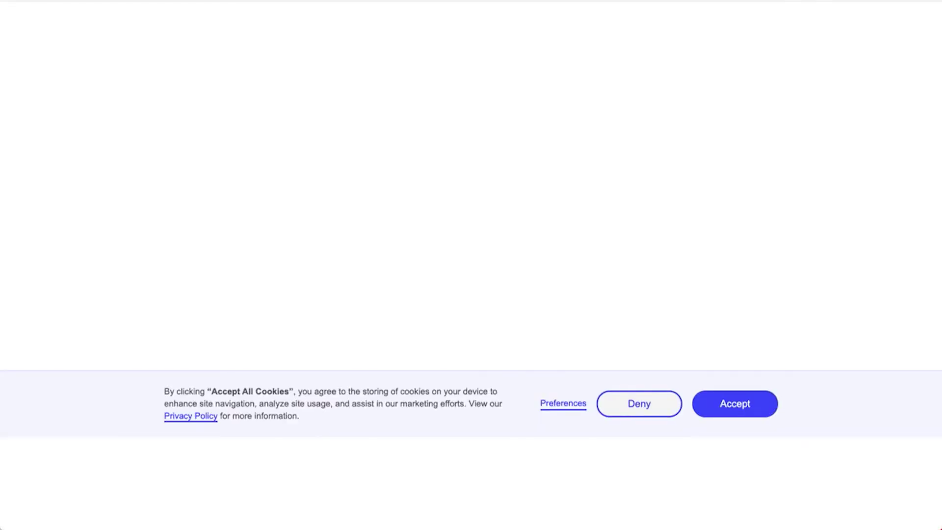
Step: Accept cookies on the published site, and repeatedly open and close the Privacy Preference Center from the cookie manager
click(736, 414)
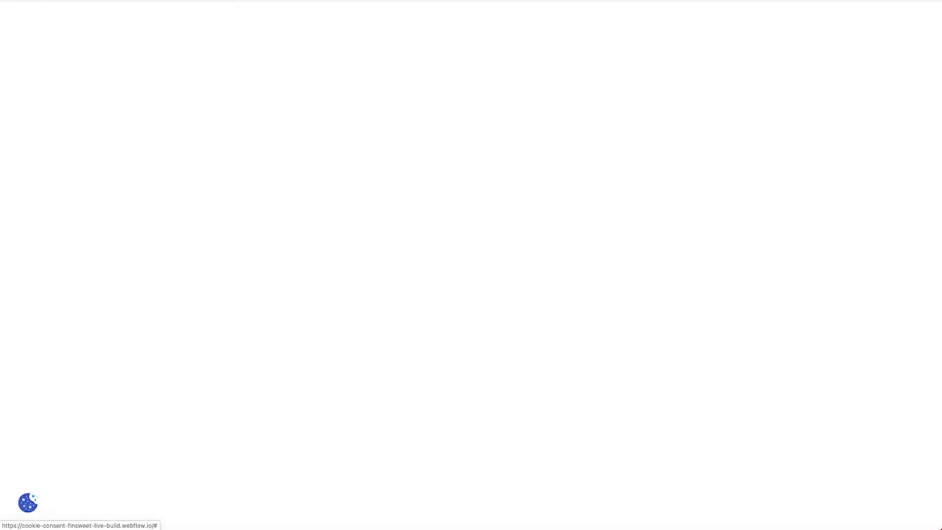
click(25, 507)
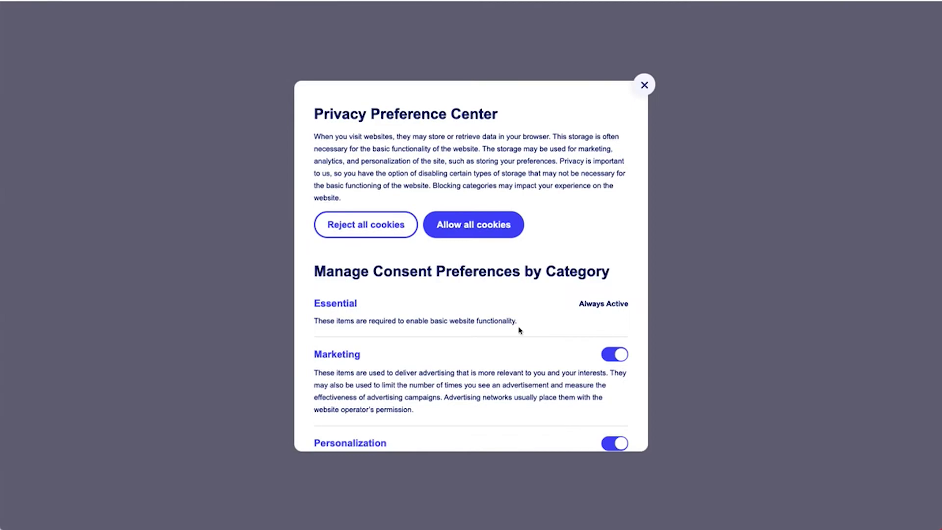
click(644, 85)
click(27, 509)
click(644, 87)
click(28, 500)
click(644, 88)
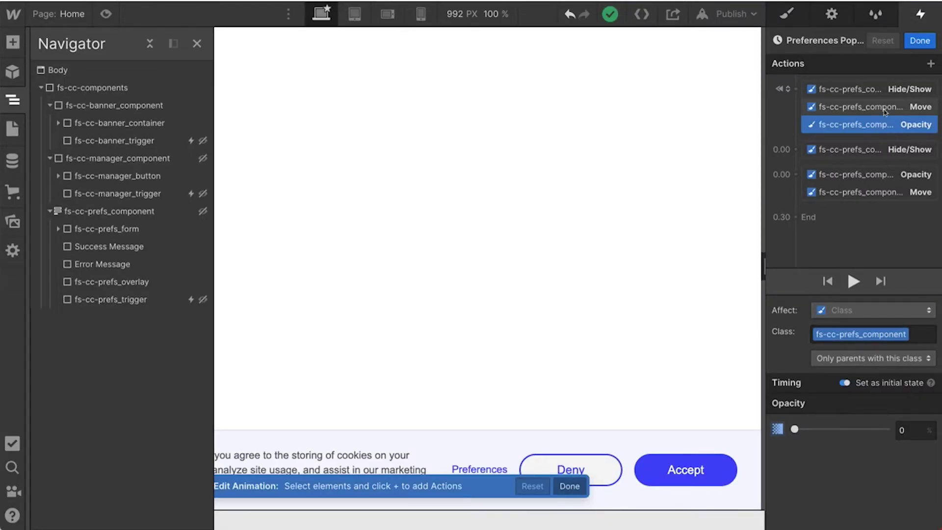
Step: Add a Scale action to the initial state of fs-cc-prefs_component and shrink the popup with it
click(796, 89)
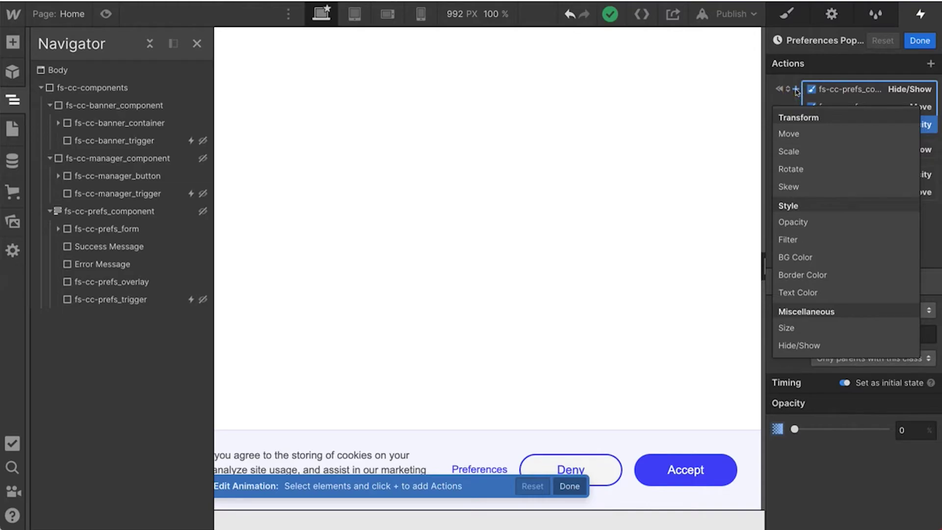
click(802, 153)
drag(835, 449, 803, 449)
drag(858, 106, 791, 193)
Step: Add a Scale action to the Opacity and Move group at 0.00 seconds, with scale 1, duration 1 second and Out Bounce easing
click(796, 192)
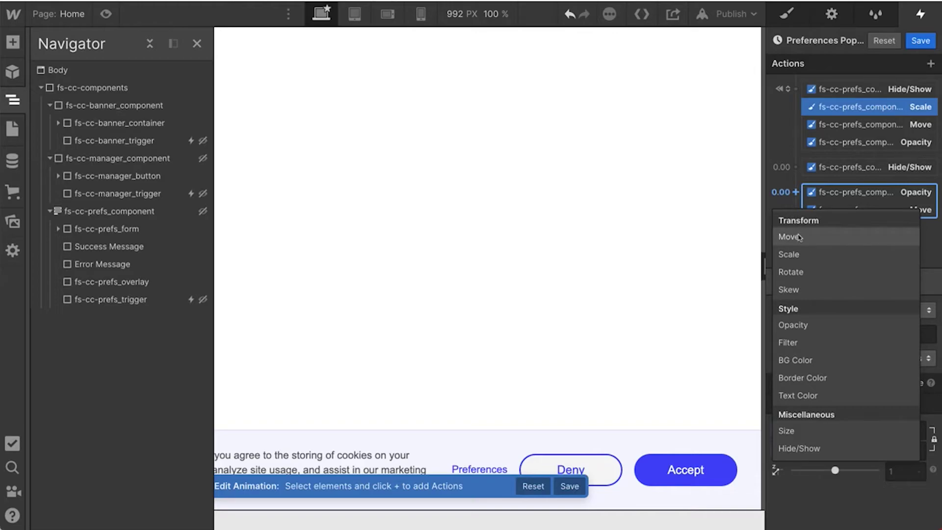
click(800, 254)
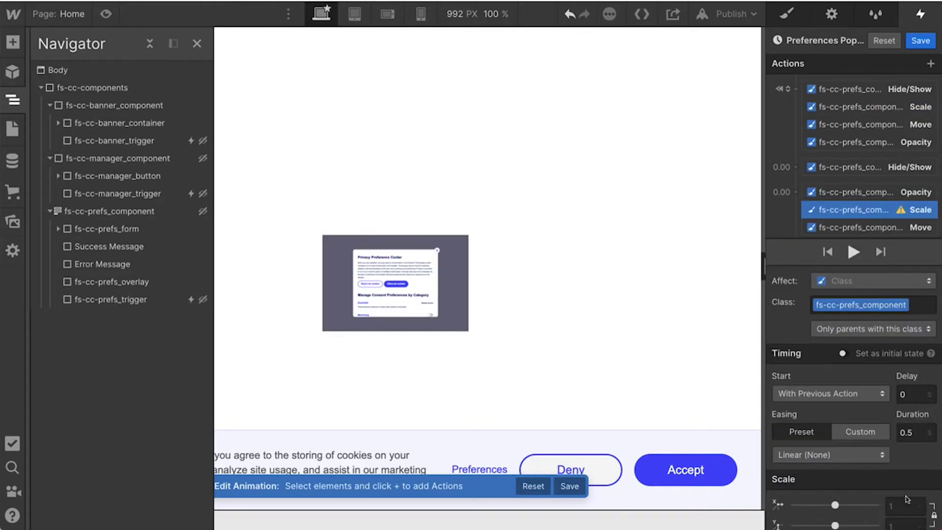
click(907, 505)
text(1)
click(913, 432)
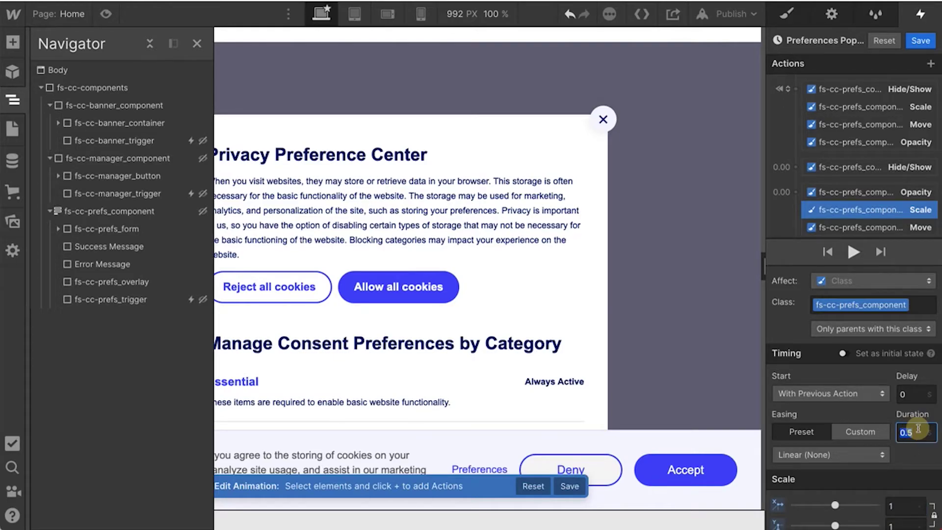
text(1)
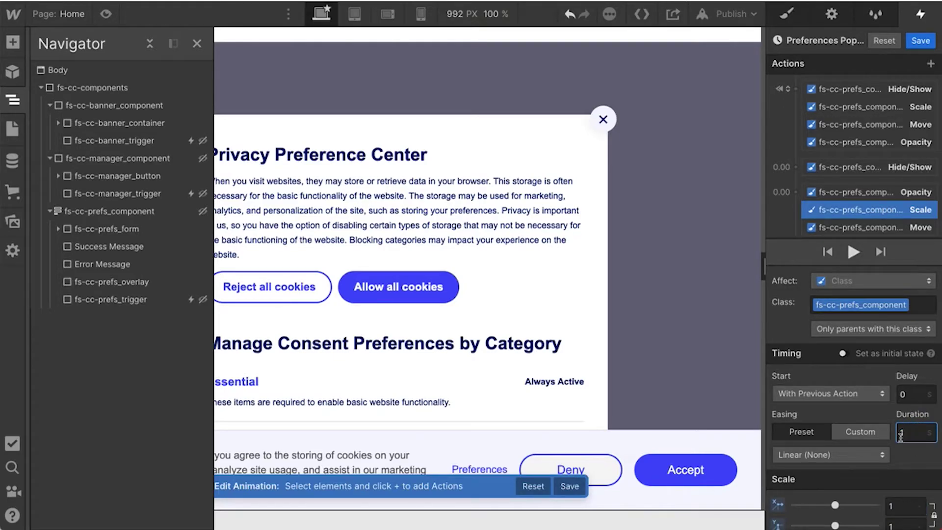
click(864, 453)
click(840, 441)
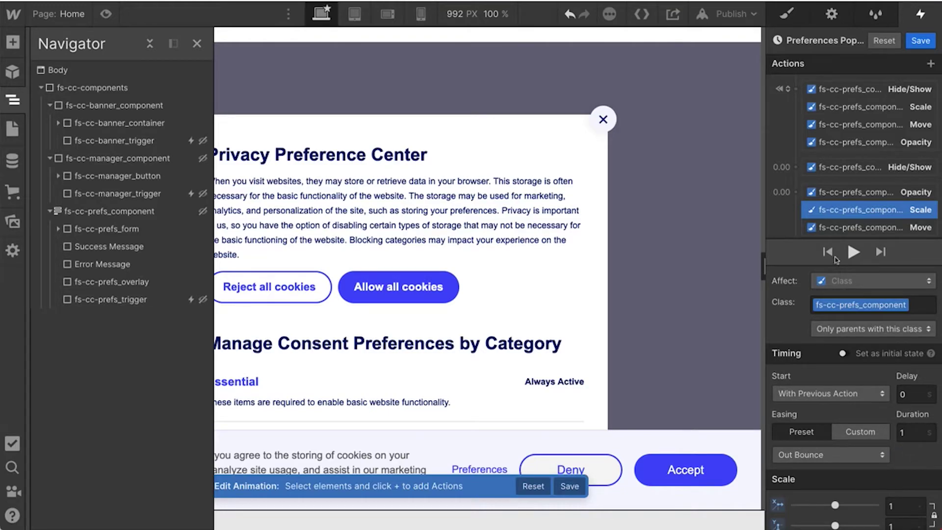
Step: Publish the popup animation changes to the webflow.io domain and switch to the published site
scroll(844, 71, down, 1)
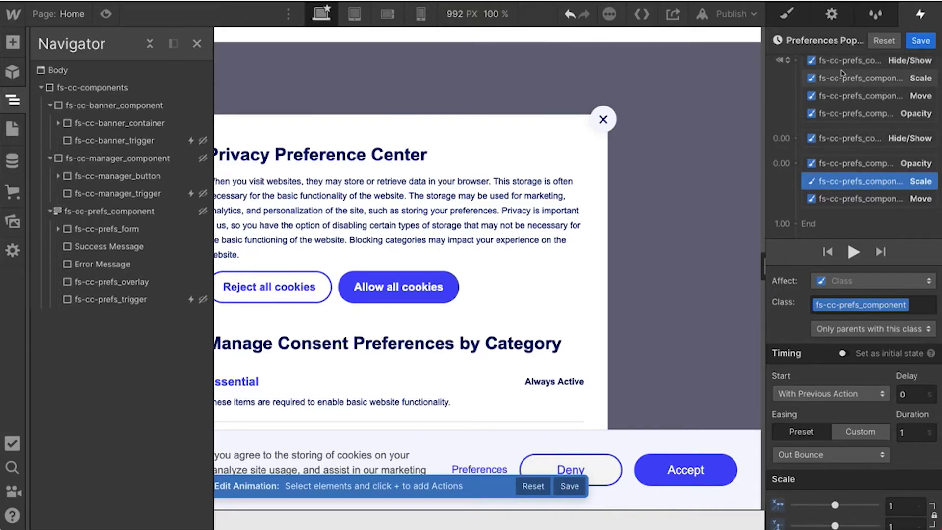
click(731, 14)
click(640, 197)
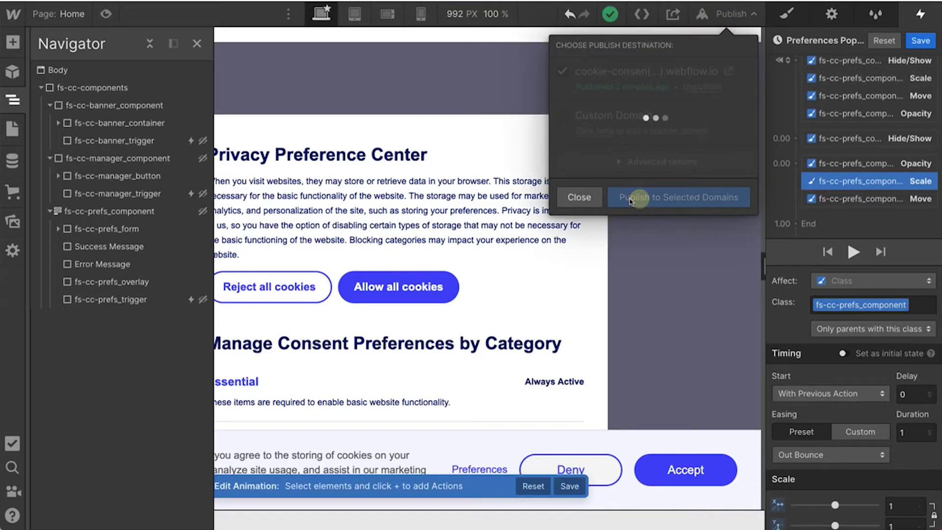
click(575, 198)
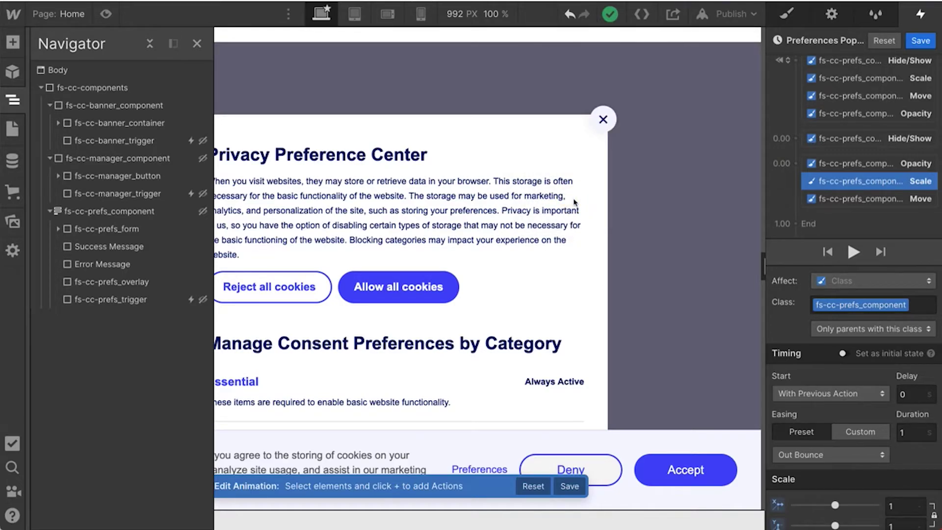
click(707, 21)
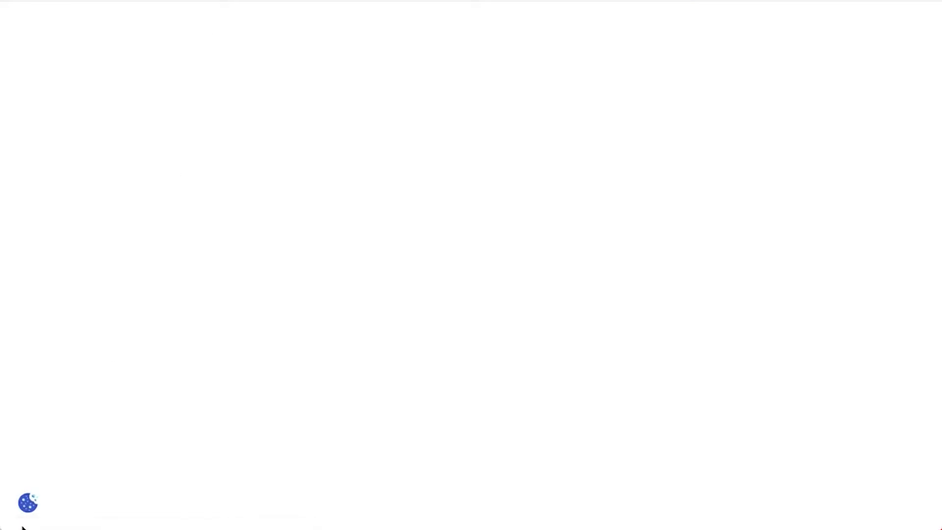
Step: Test the popup's scale animation on the published site by opening and closing the Privacy Preference Center several times
click(28, 502)
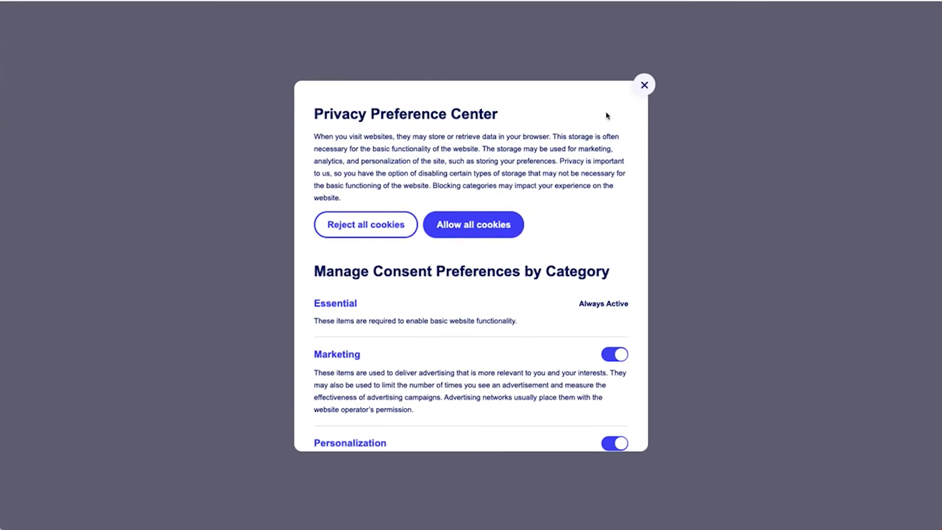
click(644, 86)
click(27, 502)
click(644, 85)
click(23, 509)
click(645, 84)
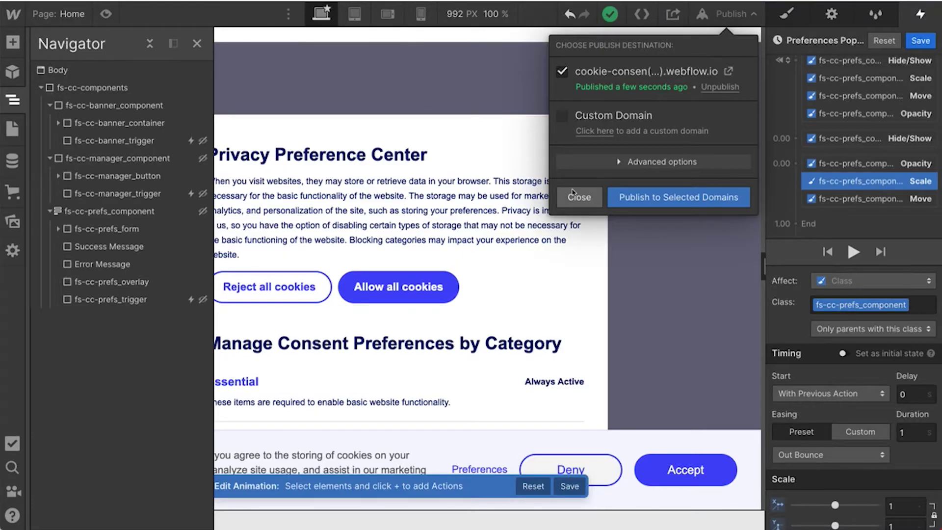
Step: Save the Preferences Popup [SHOW] animation and open the second-click Preferences Popup [HIDE] animation
click(572, 194)
click(920, 40)
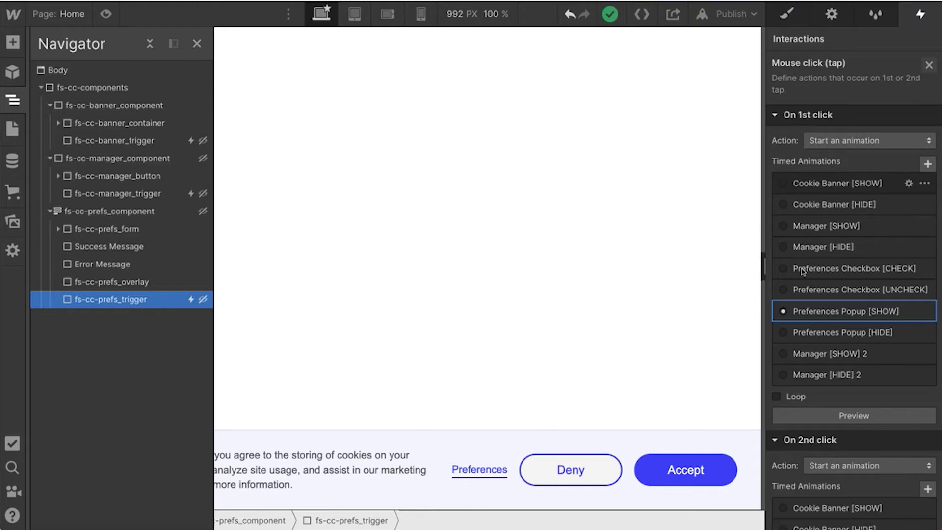
scroll(835, 327, down, 8)
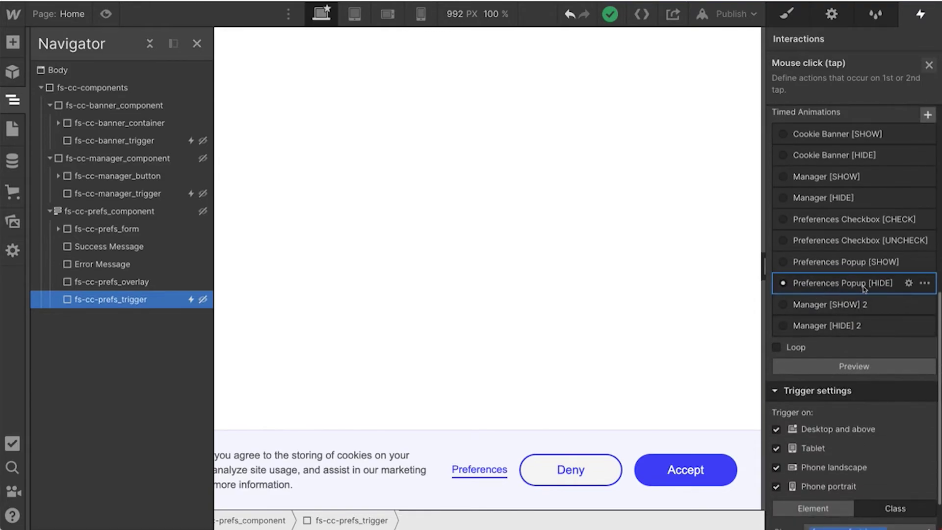
click(827, 287)
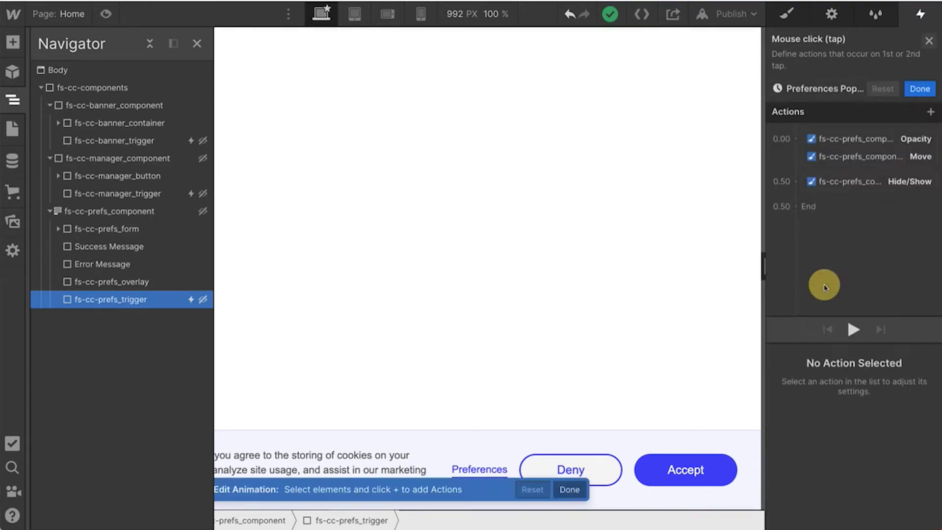
Step: Review the settings of the Opacity, Move and Hide/Show actions in the Preferences Popup [HIDE] animation
click(837, 92)
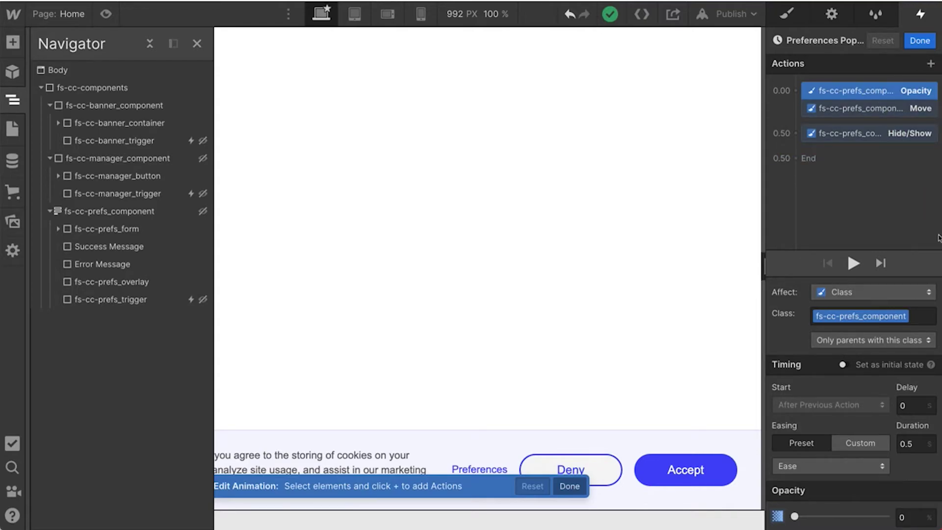
click(861, 108)
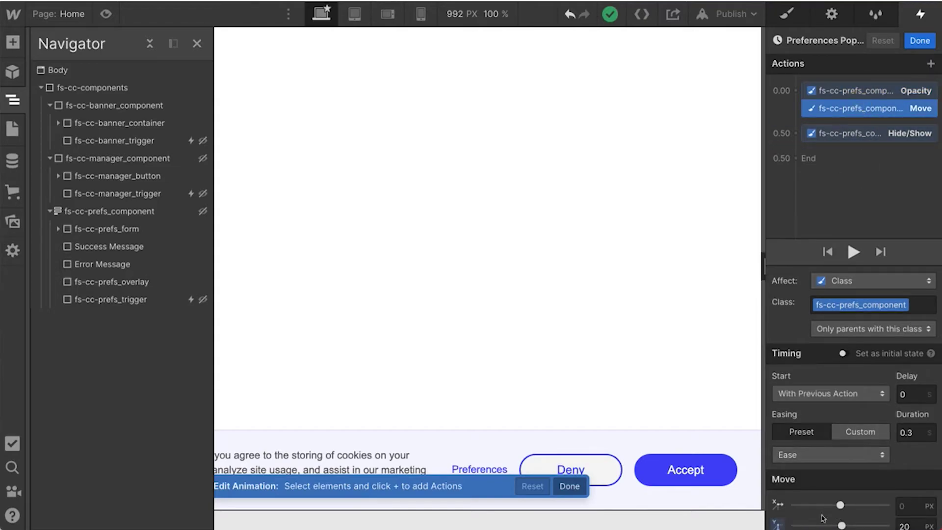
click(867, 132)
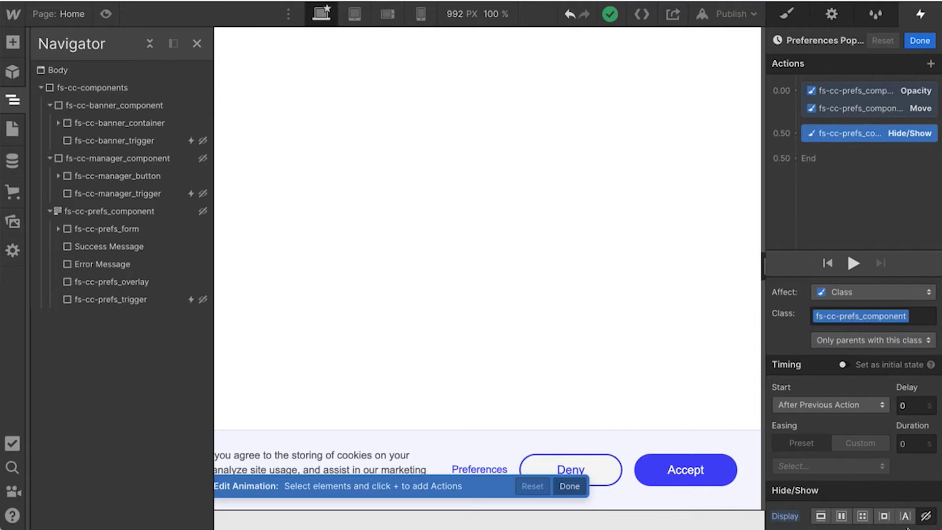
Step: Add a Scale action to the 0.00-second group of the Preferences Popup [HIDE] animation, with scale 0.2 and Out Elastic easing
click(795, 90)
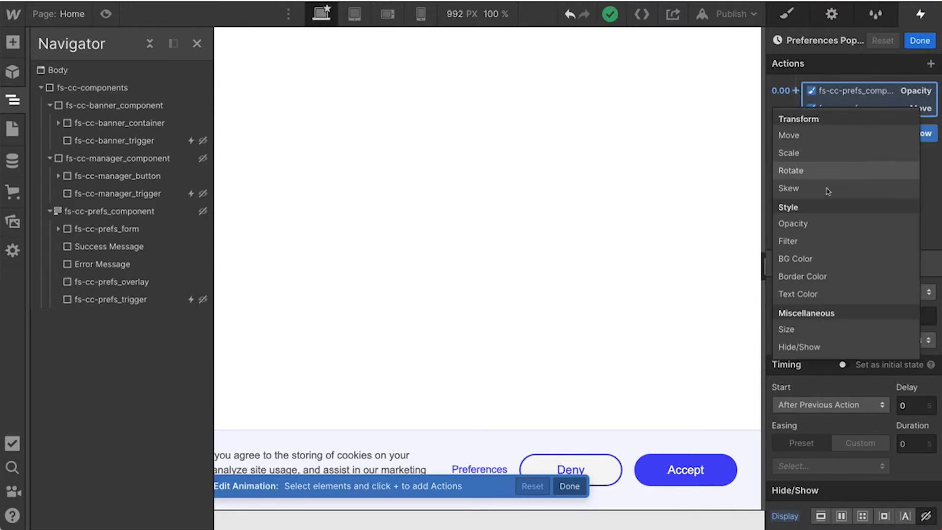
click(824, 152)
click(902, 507)
text(0.2)
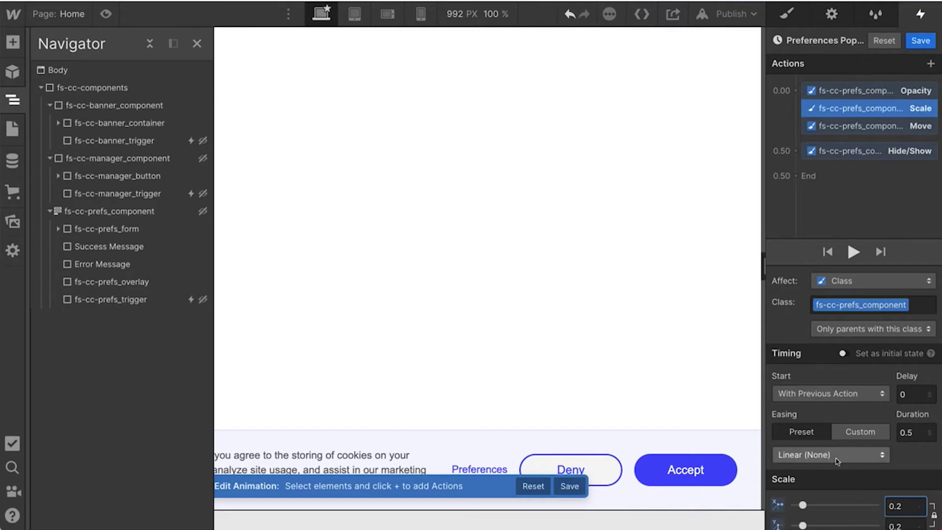
click(834, 455)
click(834, 470)
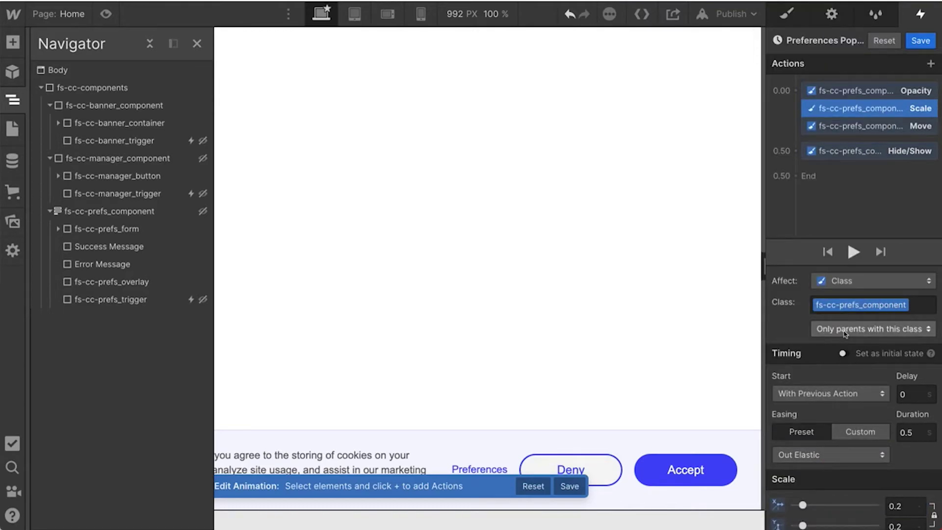
Step: Publish the popup's hide animation changes to the webflow.io domain and switch to the published site
click(736, 14)
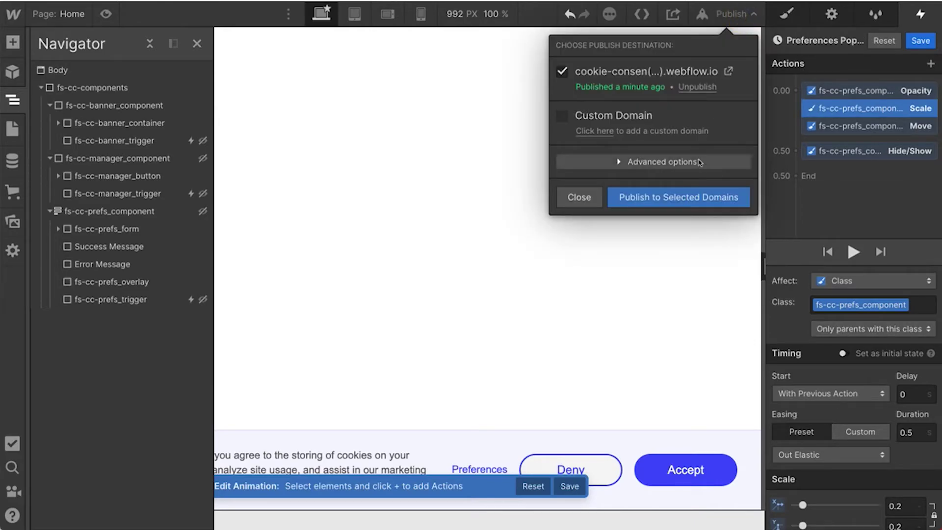
click(685, 196)
click(588, 197)
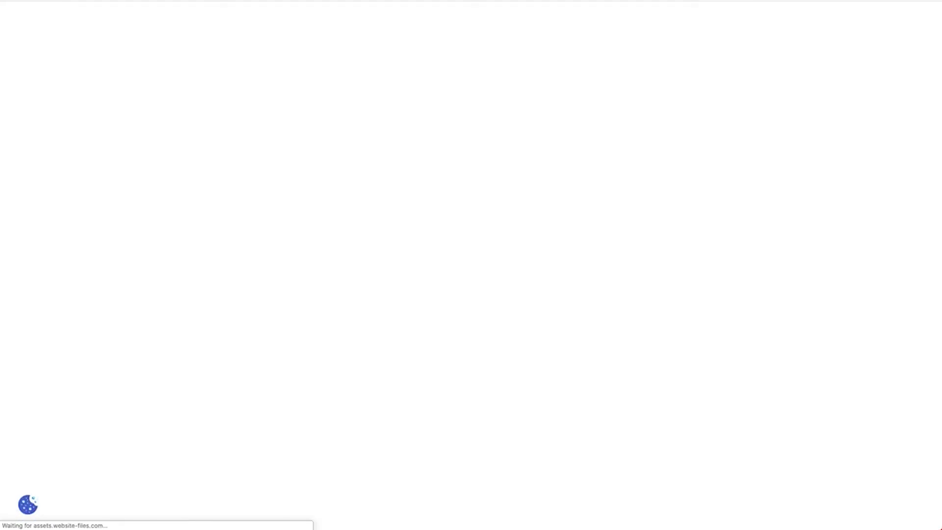
Step: Test the popup's scale-down closing animation on the published site by repeatedly opening and closing the Privacy Preference Center
click(35, 503)
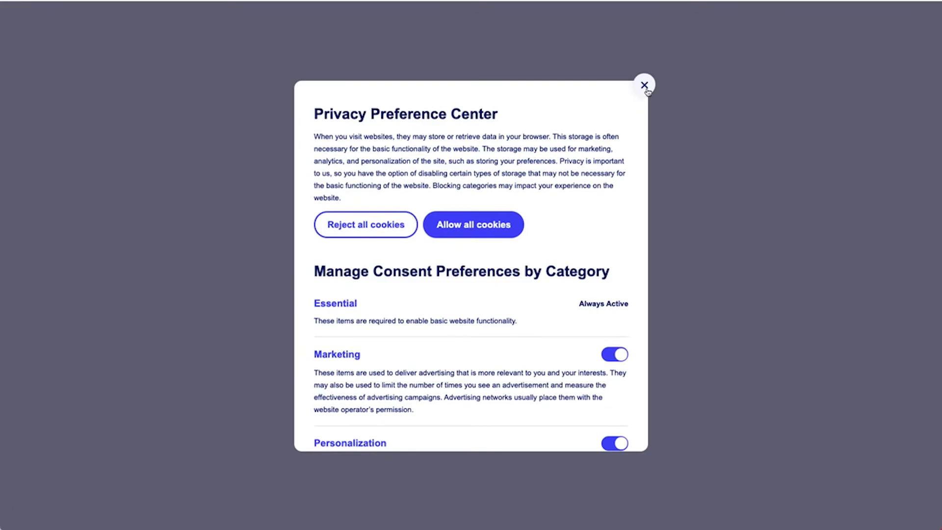
click(644, 86)
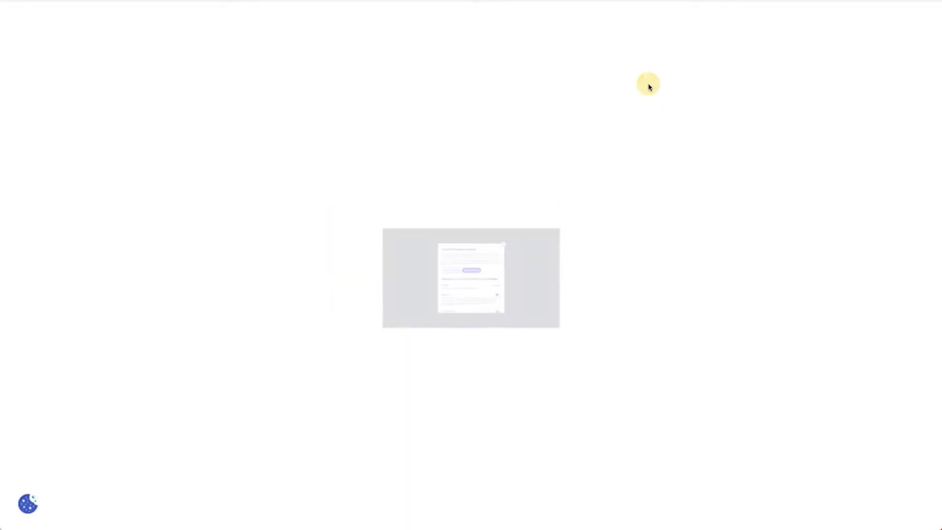
click(34, 508)
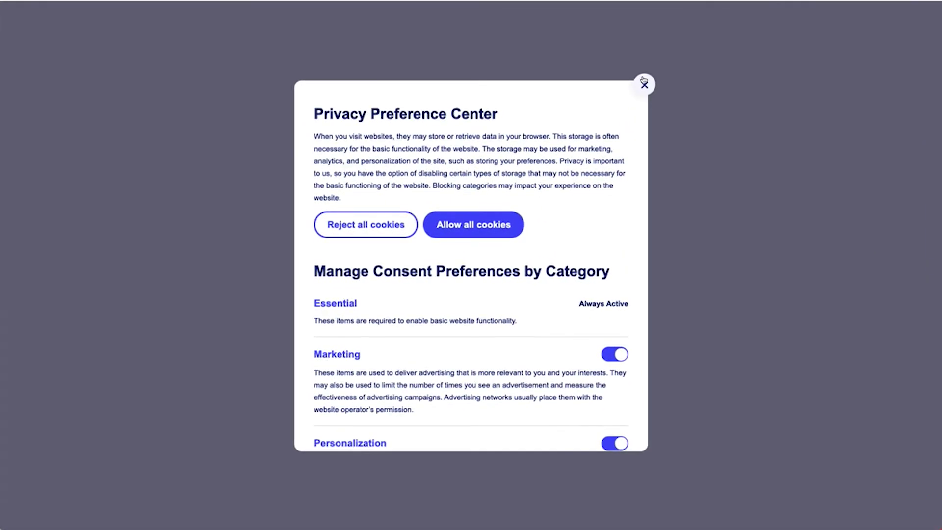
click(644, 83)
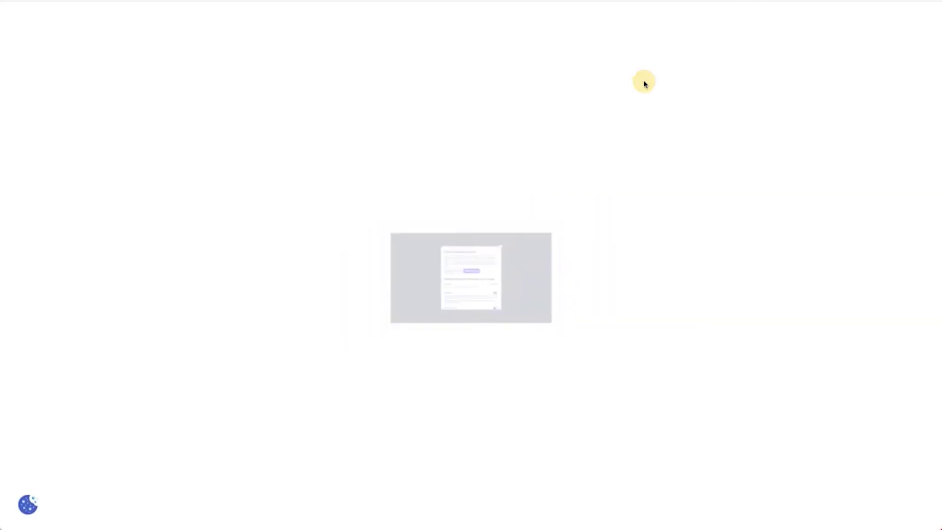
click(32, 507)
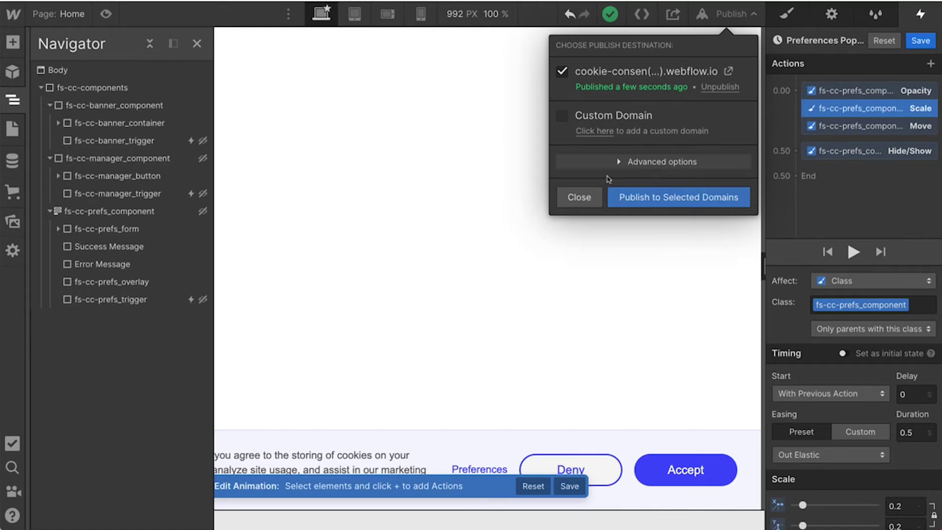
Step: Back in the Webflow Designer, undo the accidental reset of the Preferences Popup [HIDE] animation and exit the animation editor
click(579, 196)
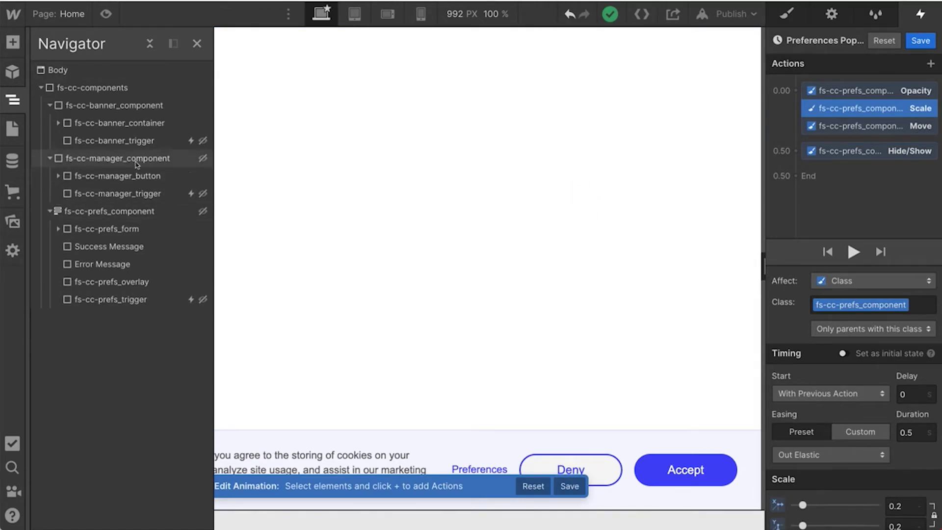
click(131, 194)
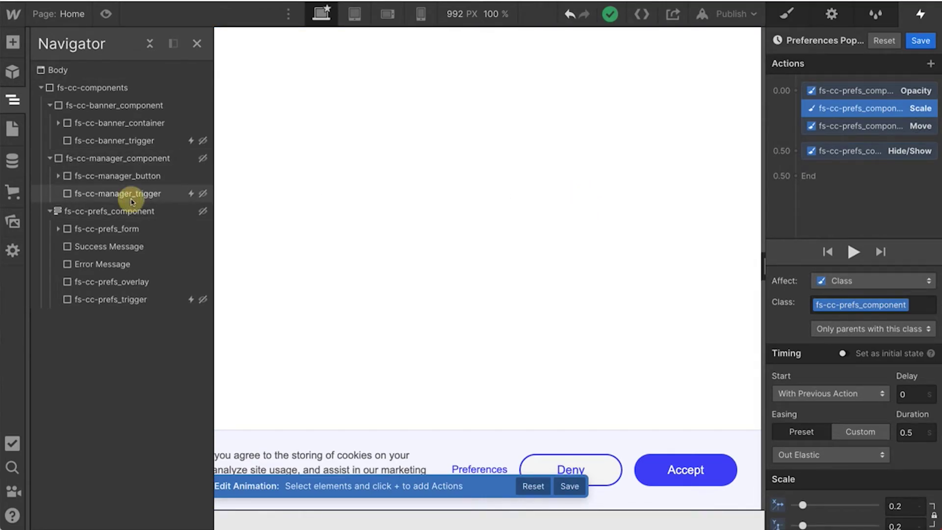
click(883, 41)
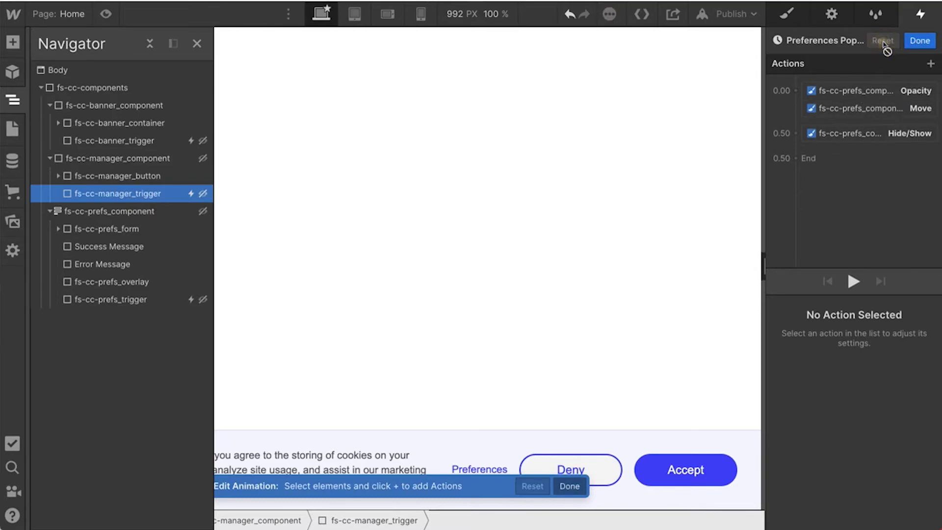
key(ctrl+z)
click(920, 41)
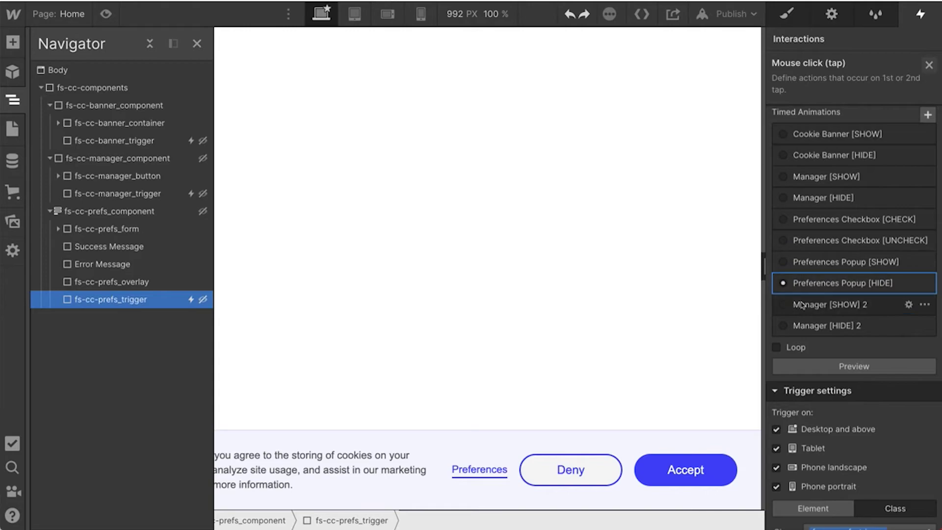
Step: Delete the duplicate Manager [SHOW] 2 / Manager [HIDE] 2 mouse click interaction from fs-cc-manager_trigger
click(120, 193)
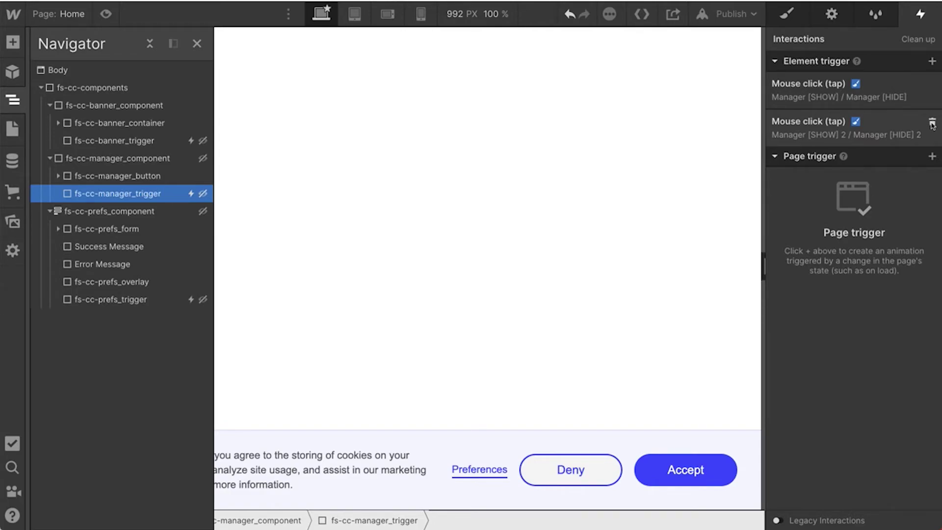
click(913, 121)
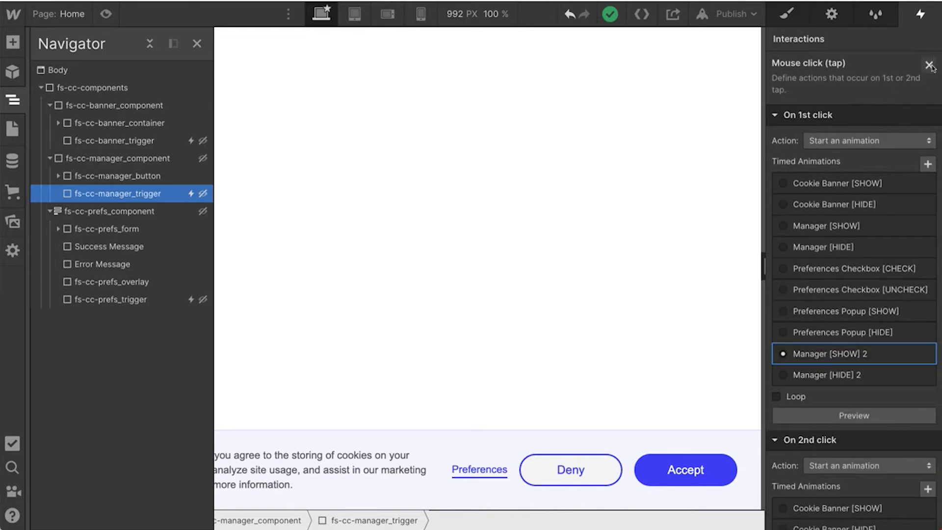
click(929, 65)
click(930, 120)
click(574, 325)
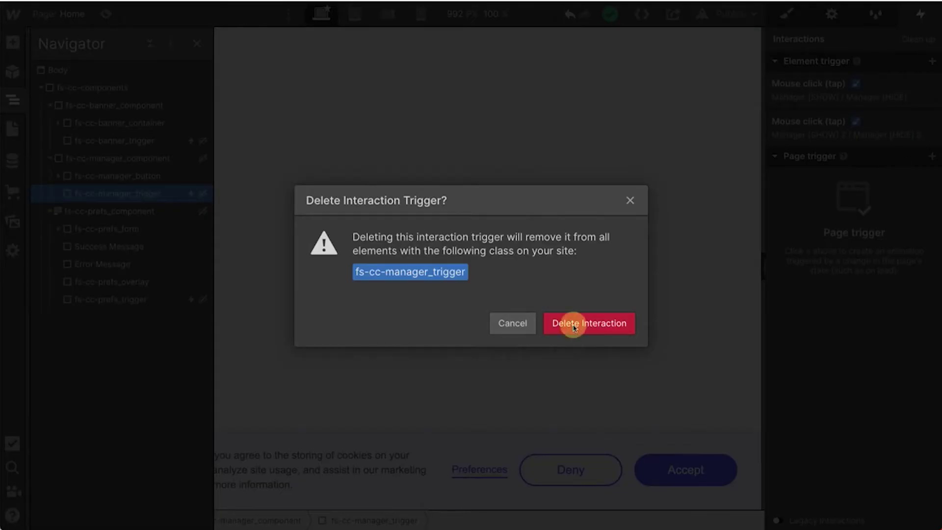
Step: Delete the leftover Manager [SHOW] 2 and Manager [HIDE] 2 timed animations from the remaining mouse click interaction's animation list
click(884, 84)
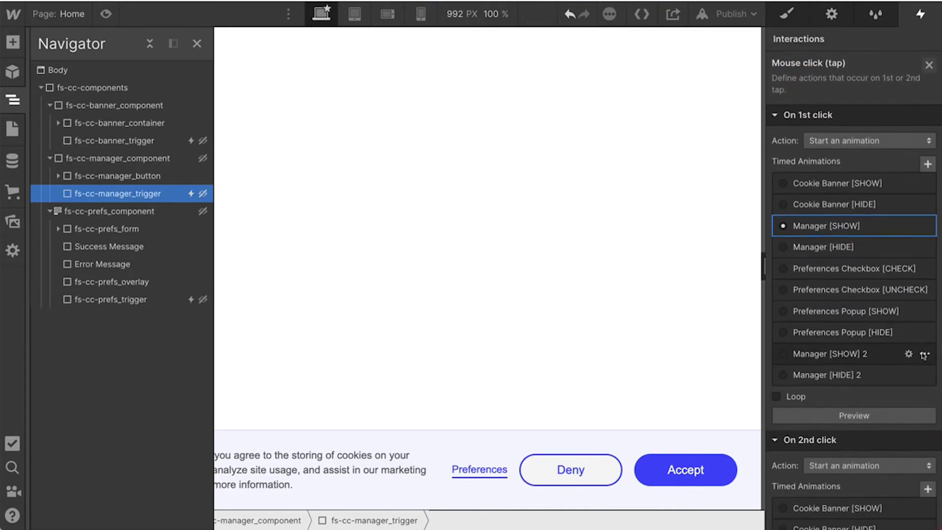
click(924, 354)
click(860, 427)
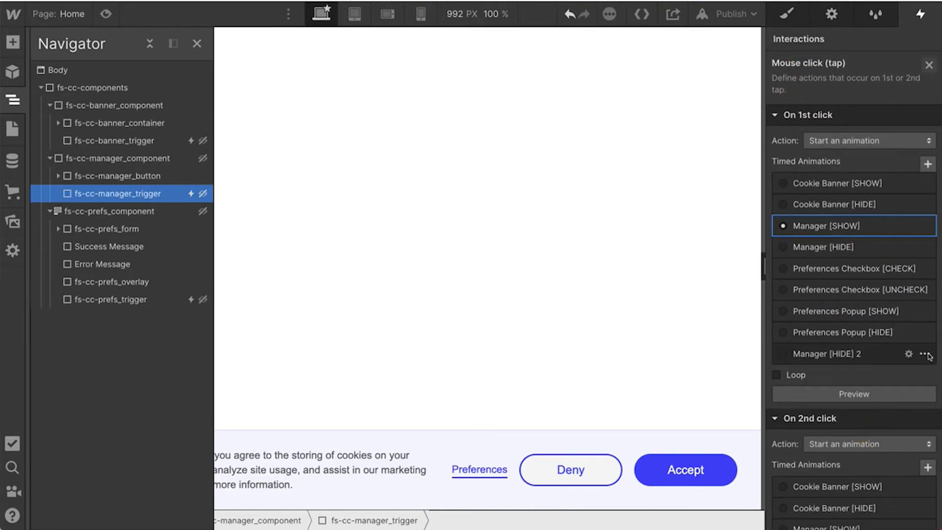
click(924, 354)
click(864, 427)
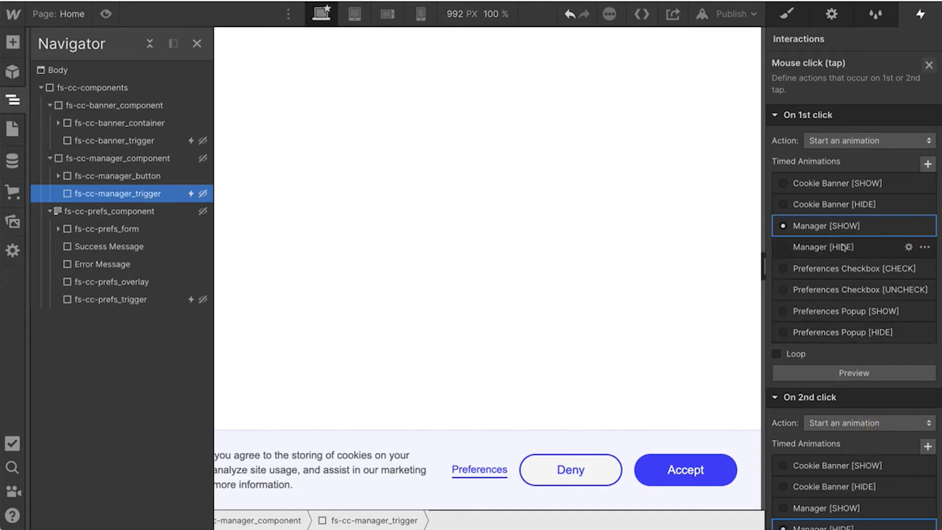
Step: Check the manager trigger's click settings, then open the Manager [SHOW] animation and preview it several times with the canvas unobstructed
scroll(845, 247, down, 6)
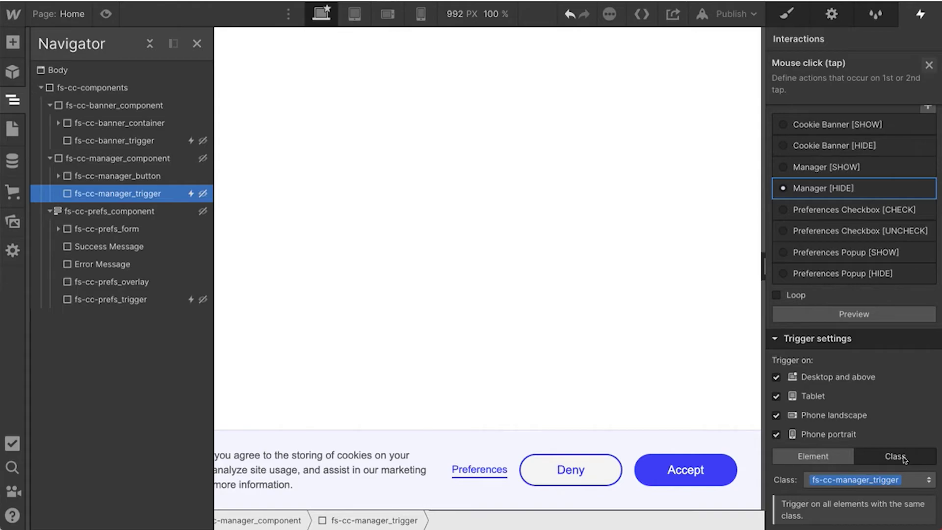
scroll(906, 459, up, 5)
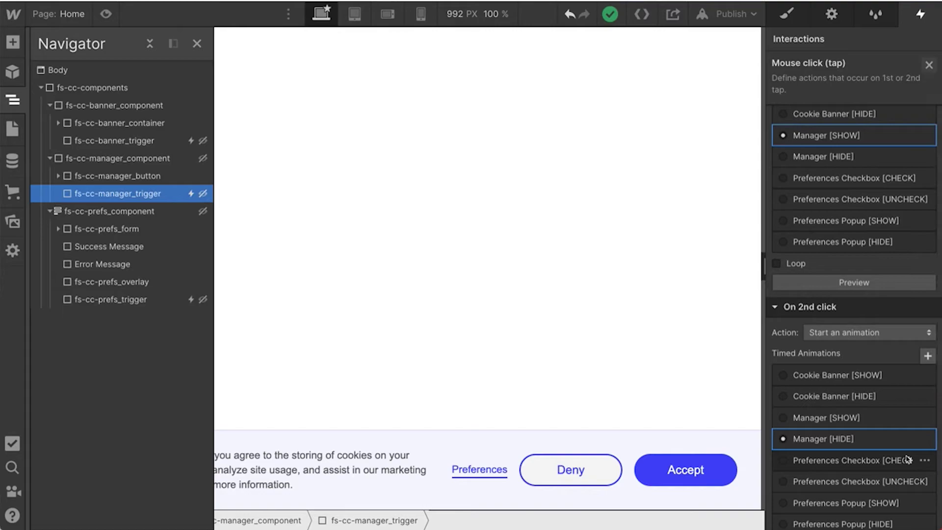
click(908, 418)
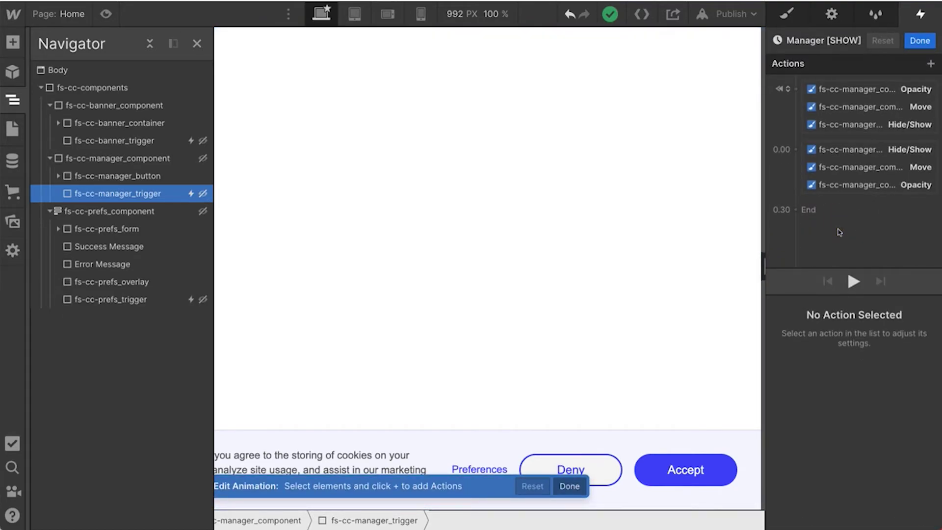
click(852, 284)
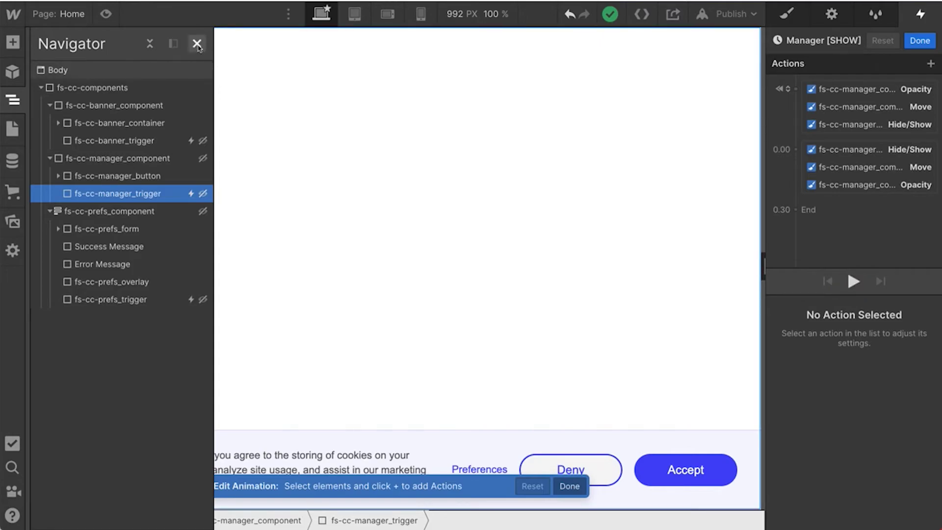
click(198, 45)
click(852, 281)
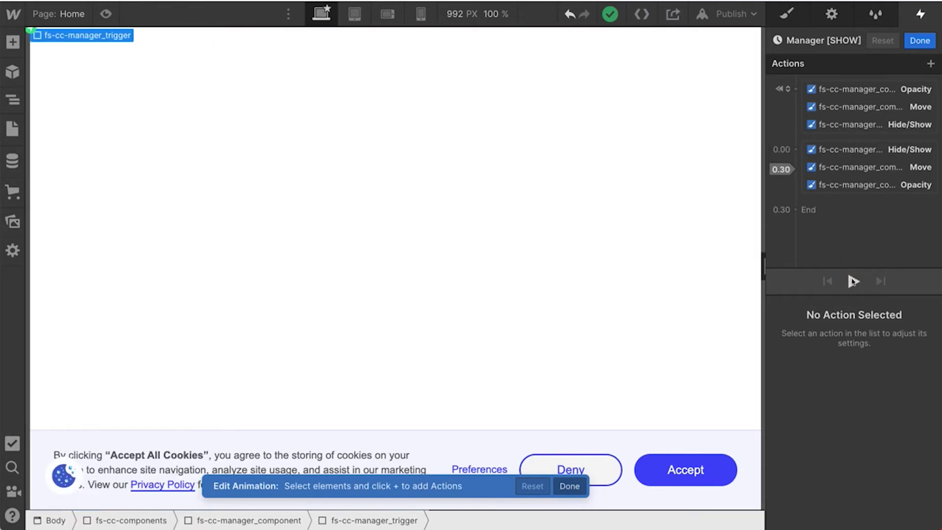
click(854, 281)
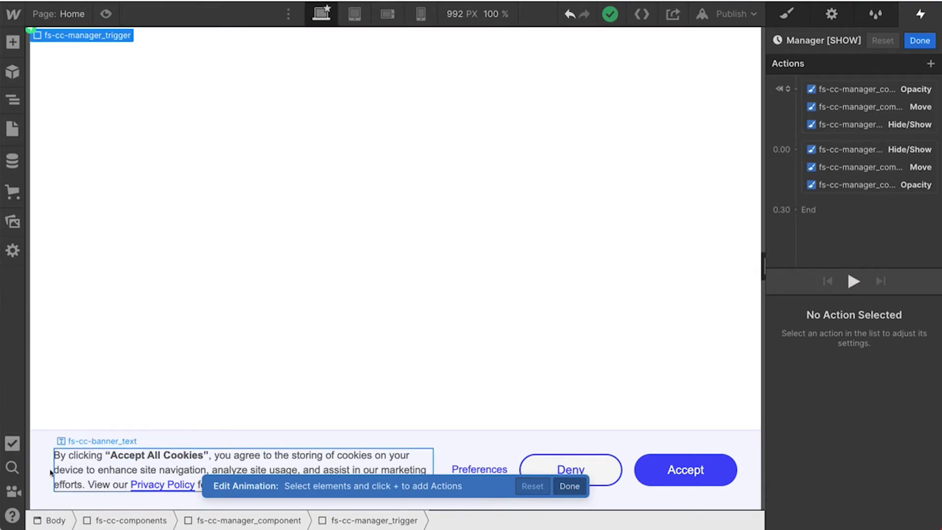
click(852, 281)
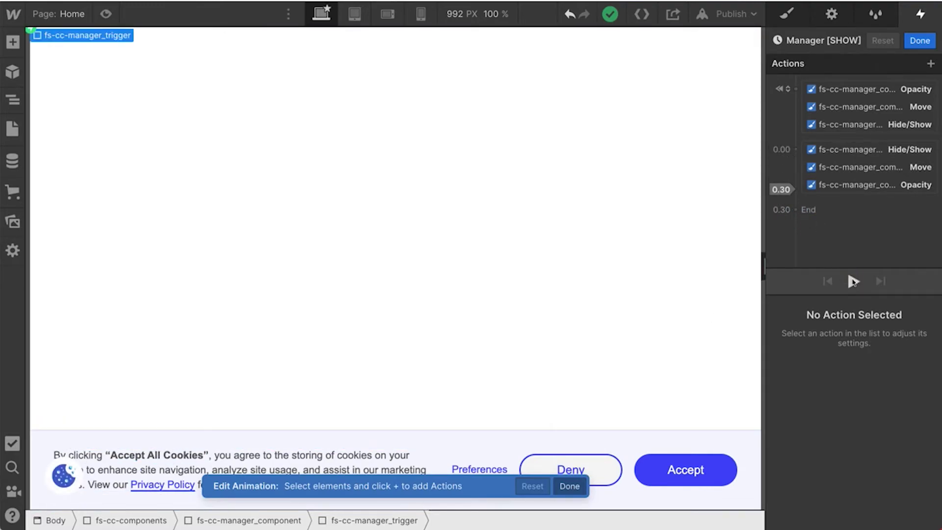
Step: Hide fs-cc-banner_component by setting its display to none
click(736, 444)
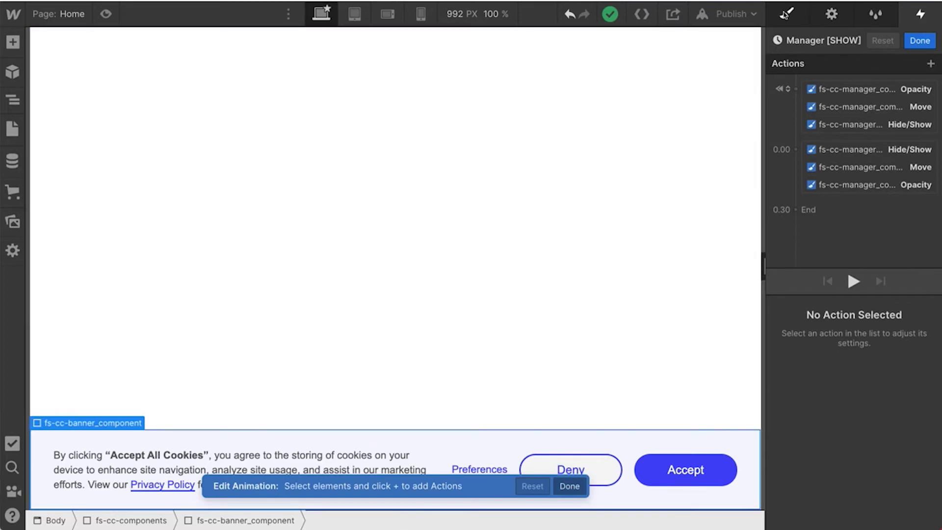
click(787, 14)
click(926, 149)
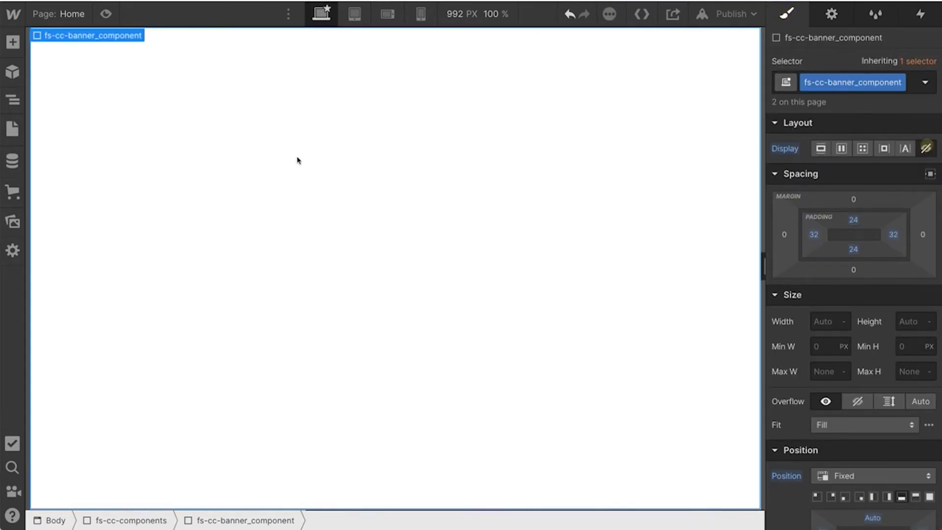
Step: Select fs-cc-manager_trigger again and open its Manager [SHOW] / Manager [HIDE] mouse click interaction
click(13, 100)
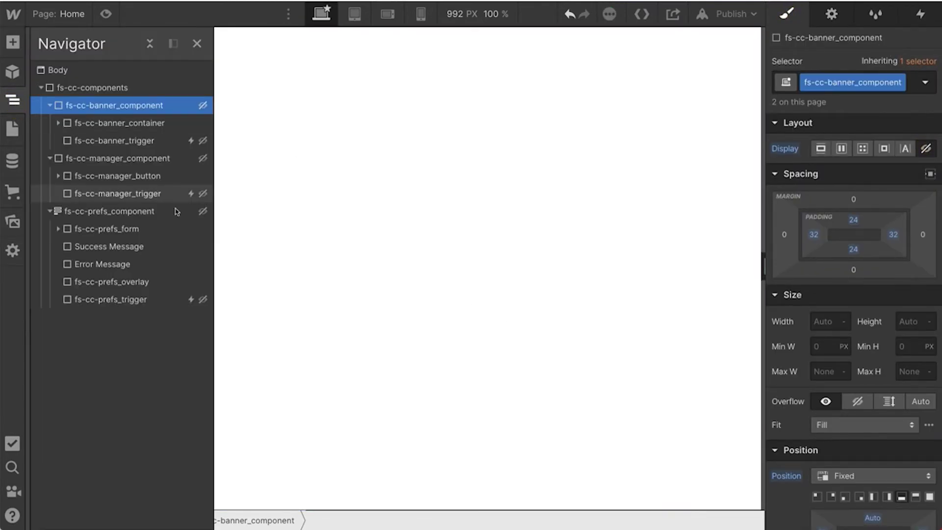
click(139, 195)
click(920, 16)
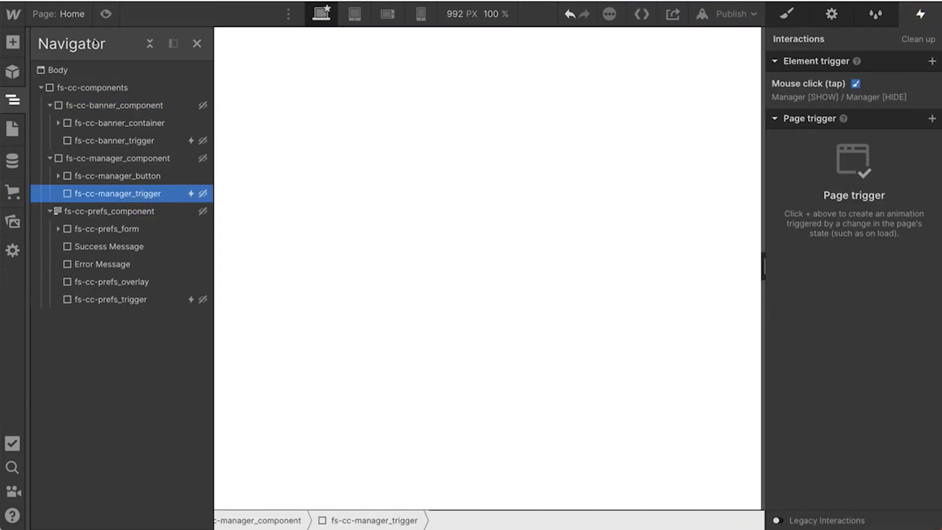
click(197, 43)
click(845, 89)
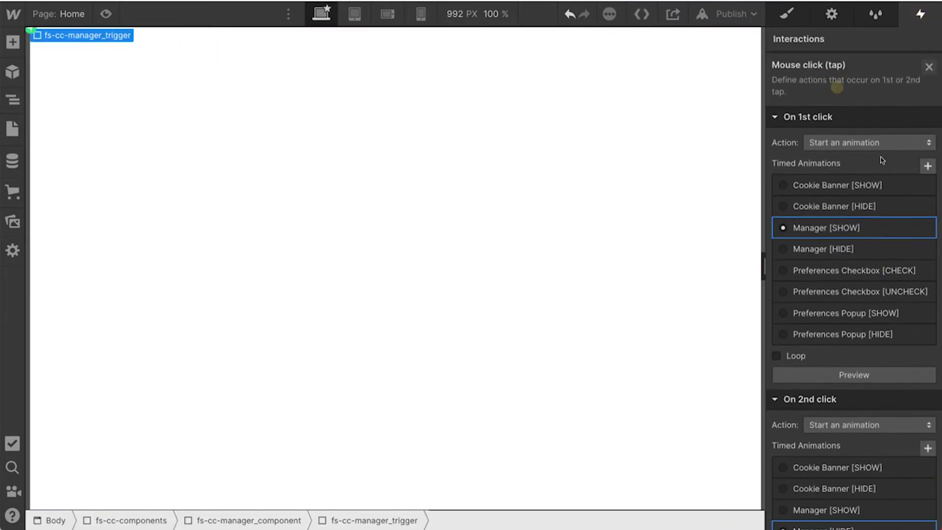
Step: Open the Manager [SHOW] animation, preview it, and examine its initial and timed Move settings and its Opacity action
click(853, 224)
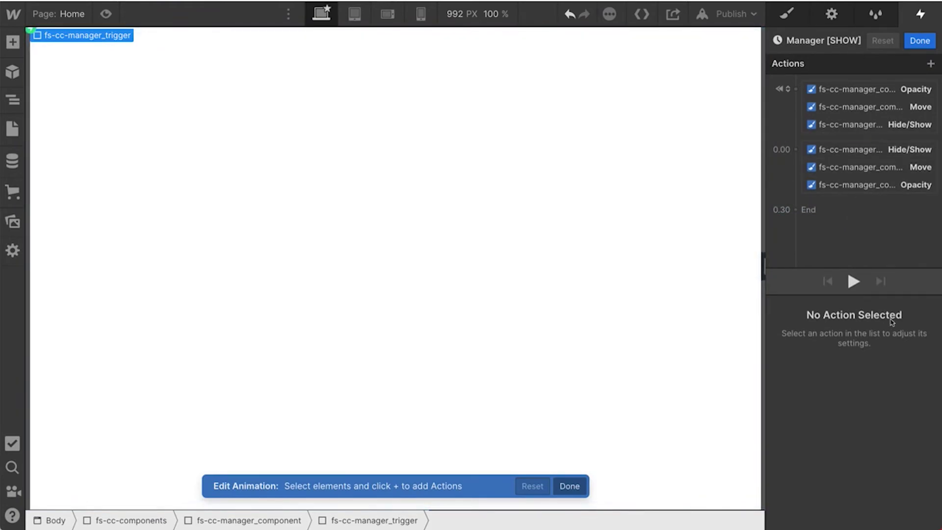
click(852, 280)
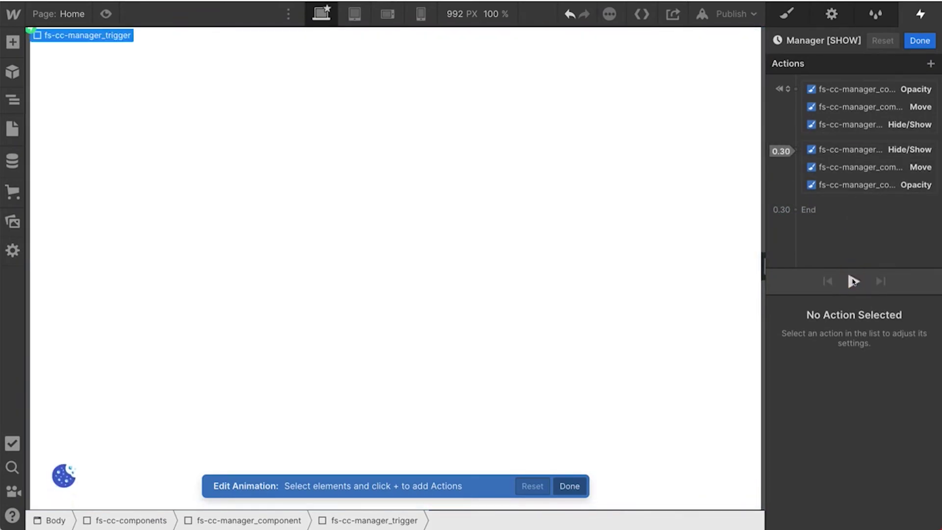
click(874, 174)
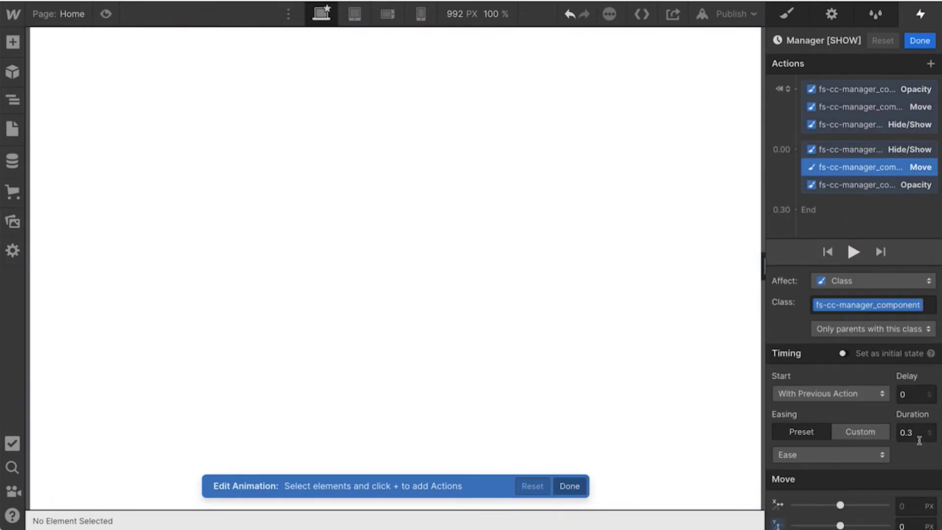
click(904, 107)
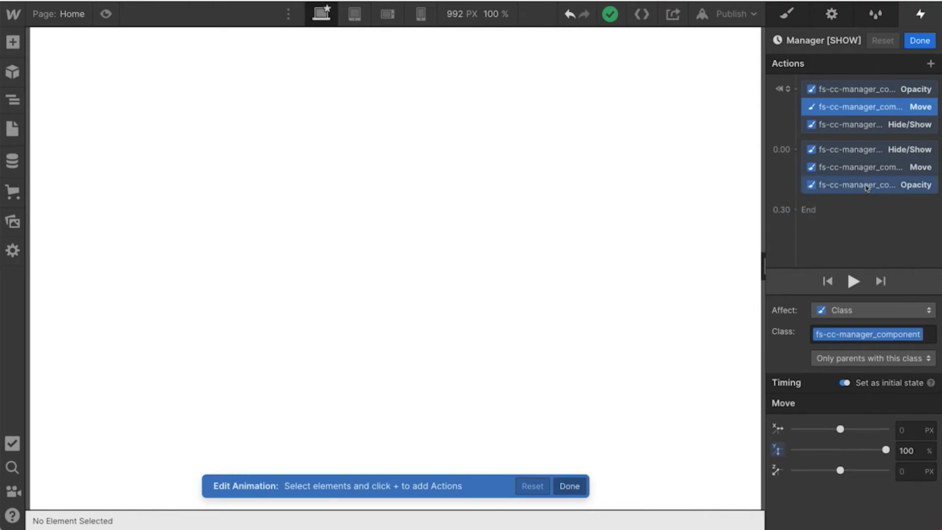
click(858, 167)
scroll(857, 525, down, 1)
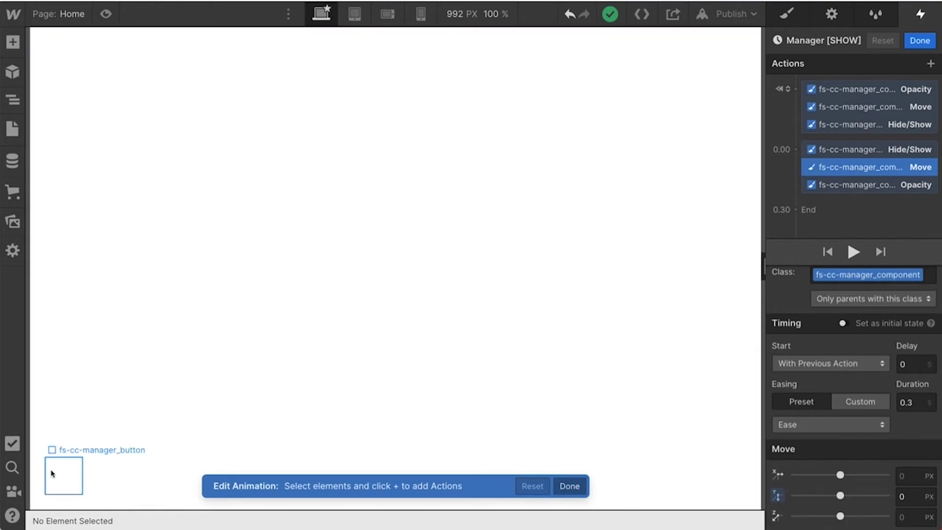
click(864, 185)
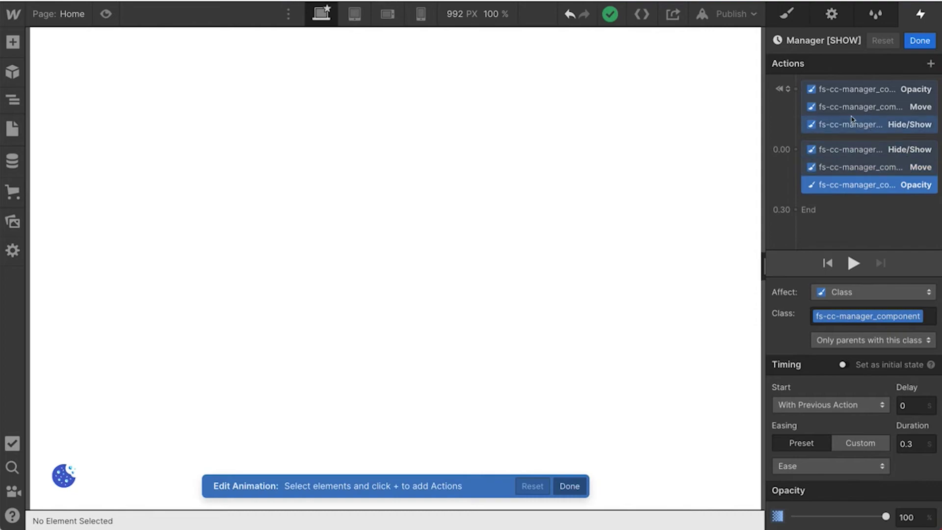
Step: Add an initial-state Skew action to Manager [SHOW] for fs-cc-manager_component, with X at -59 and Y at 43 degrees
click(795, 90)
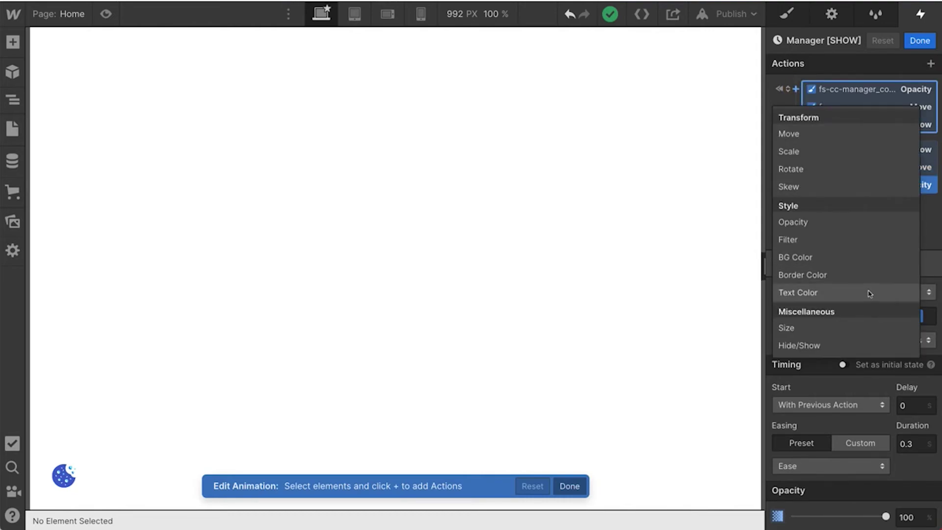
click(828, 188)
drag(840, 429, 865, 450)
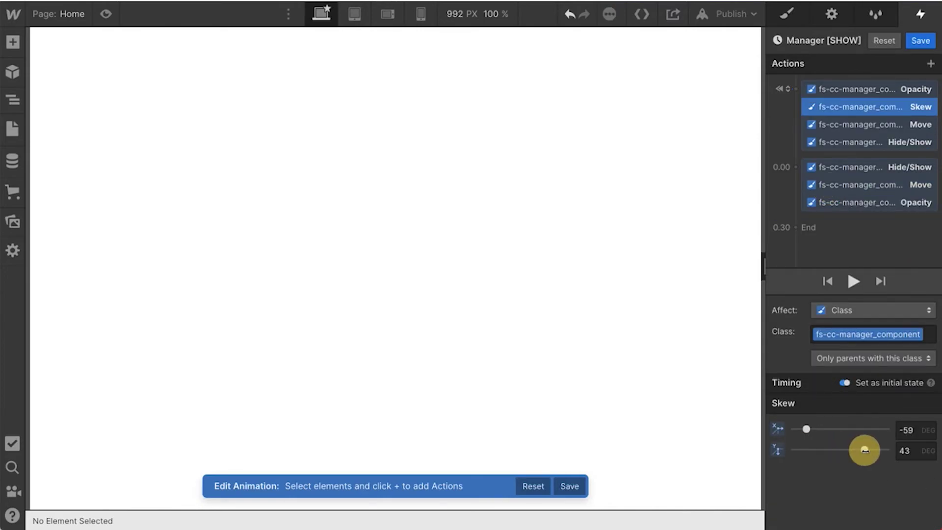
Step: Add a Skew action of X 62 and Y -45 degrees to Manager [SHOW]'s timed group, preview the animation and save it
click(795, 167)
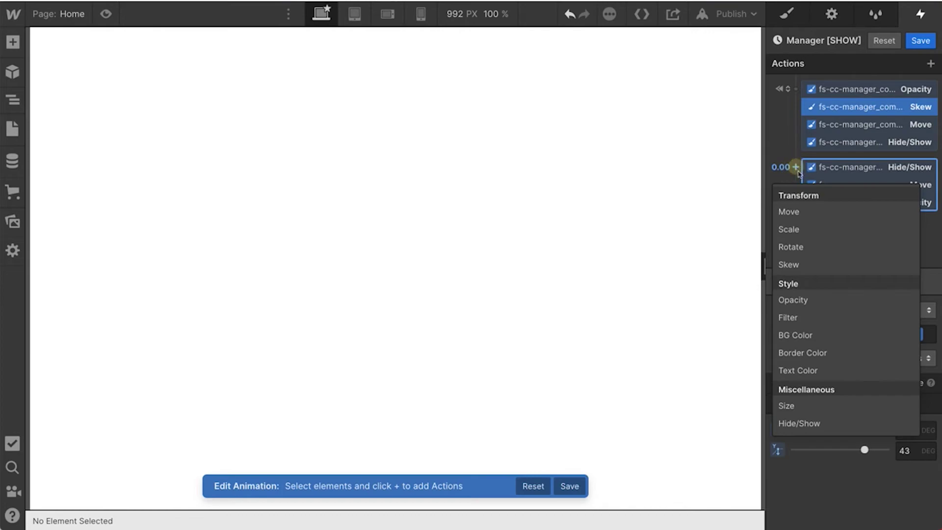
click(800, 265)
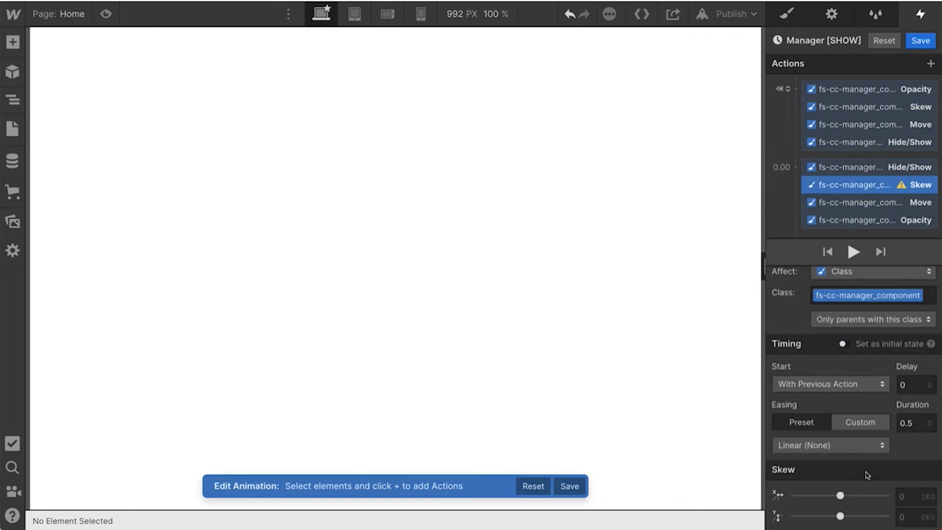
drag(841, 497, 814, 516)
click(853, 252)
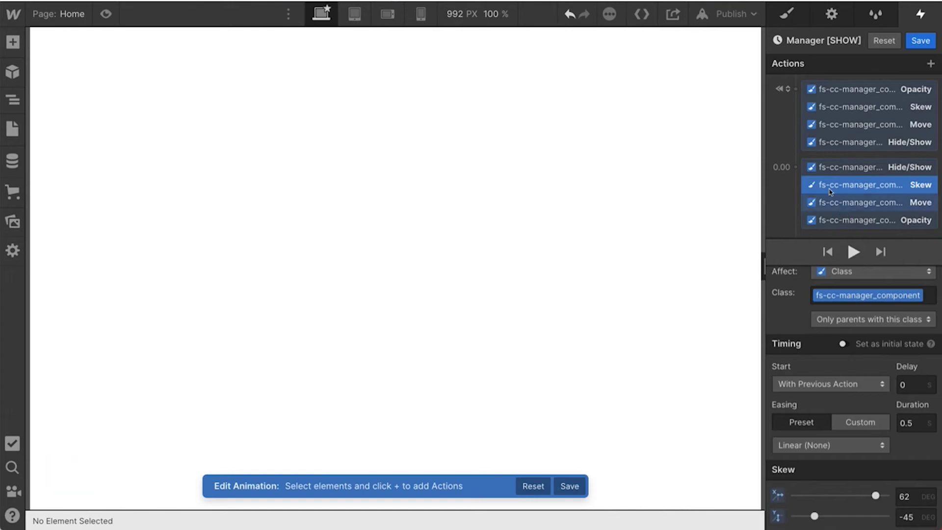
click(919, 41)
Step: Add a Skew action of X -45 and Y -63 degrees to the first timed group of the second-click Manager [HIDE] animation
scroll(889, 330, down, 6)
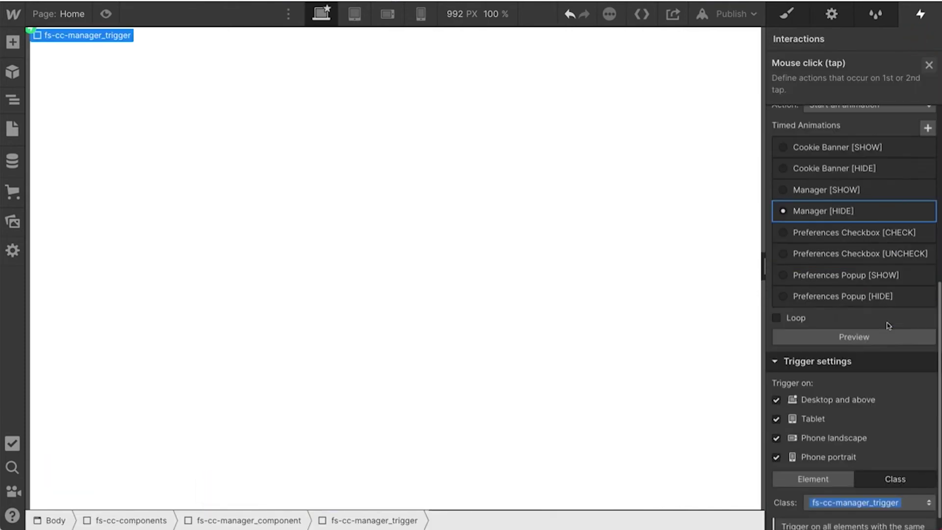
click(829, 219)
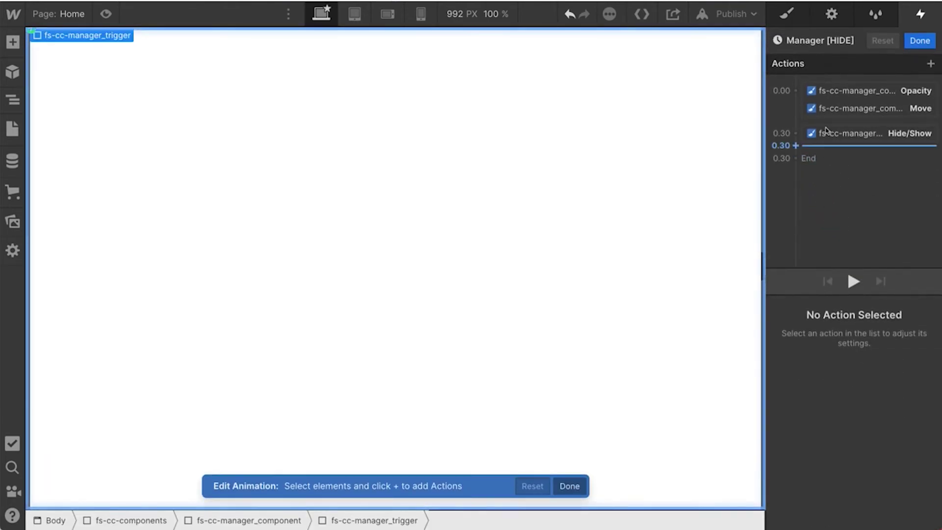
click(831, 107)
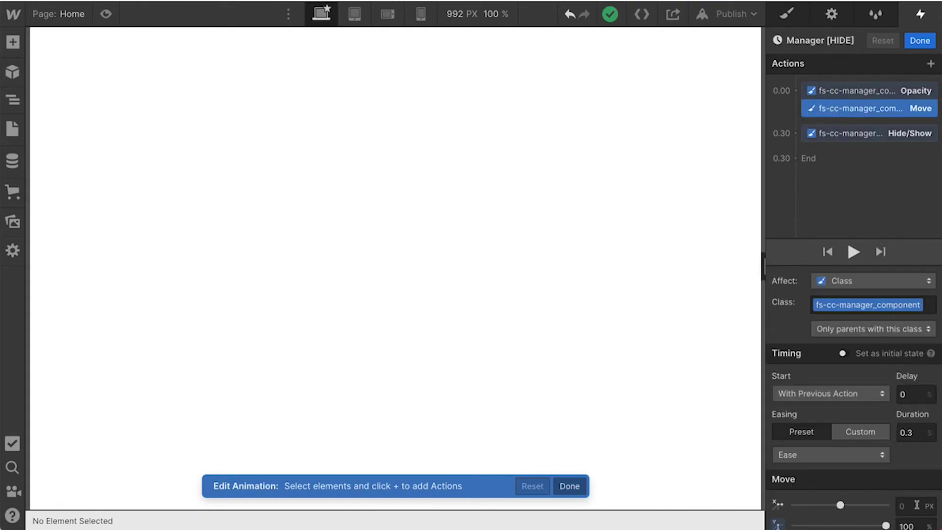
drag(885, 84, 795, 91)
click(795, 91)
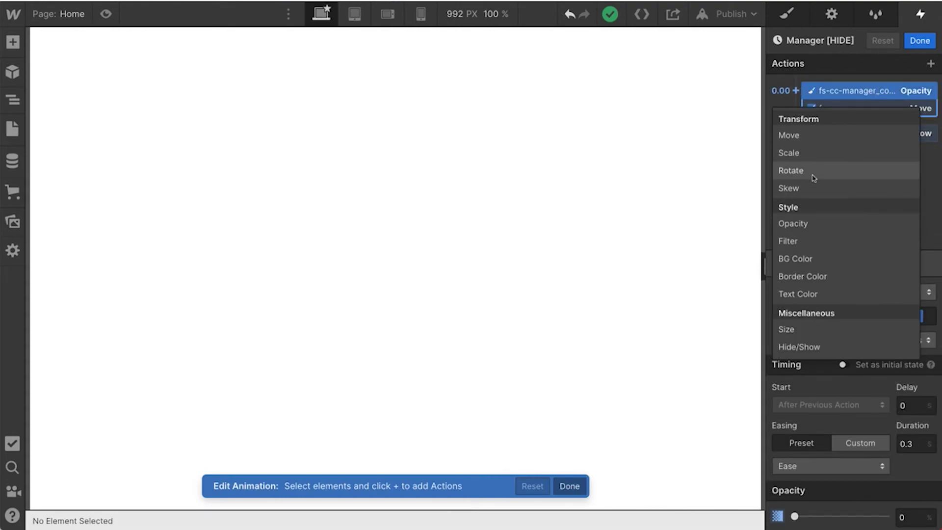
click(808, 190)
drag(841, 504, 804, 523)
Step: Publish the site to its webflow.io domain and remove all cookies set by the published page
click(734, 13)
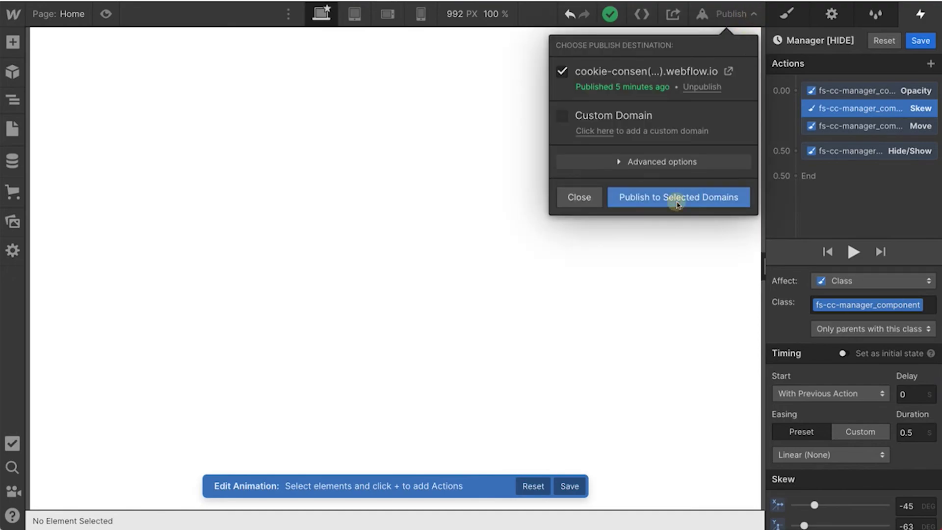
click(677, 205)
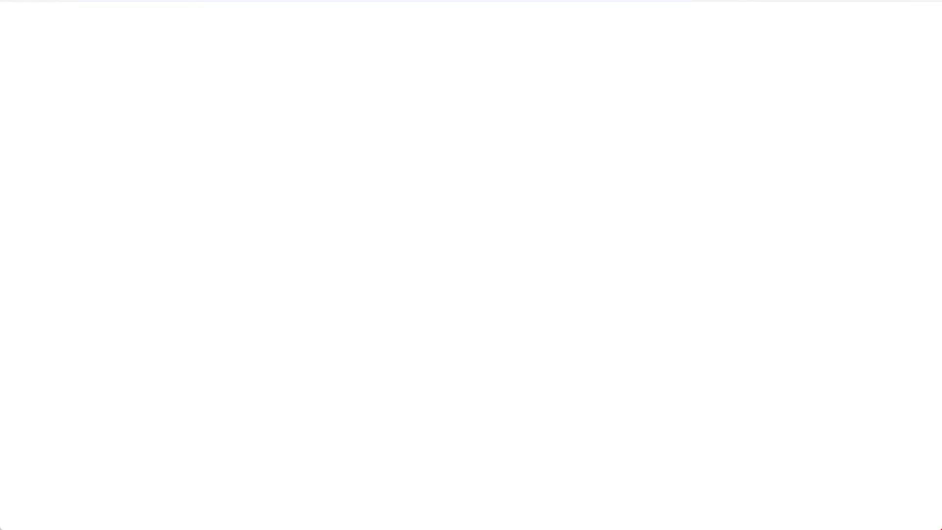
click(63, 0)
click(103, 96)
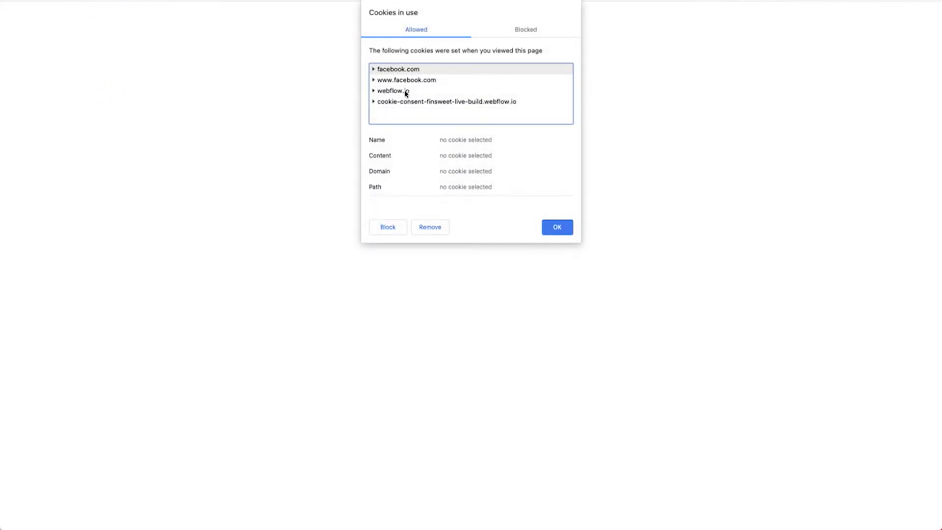
click(440, 227)
click(440, 227)
click(440, 228)
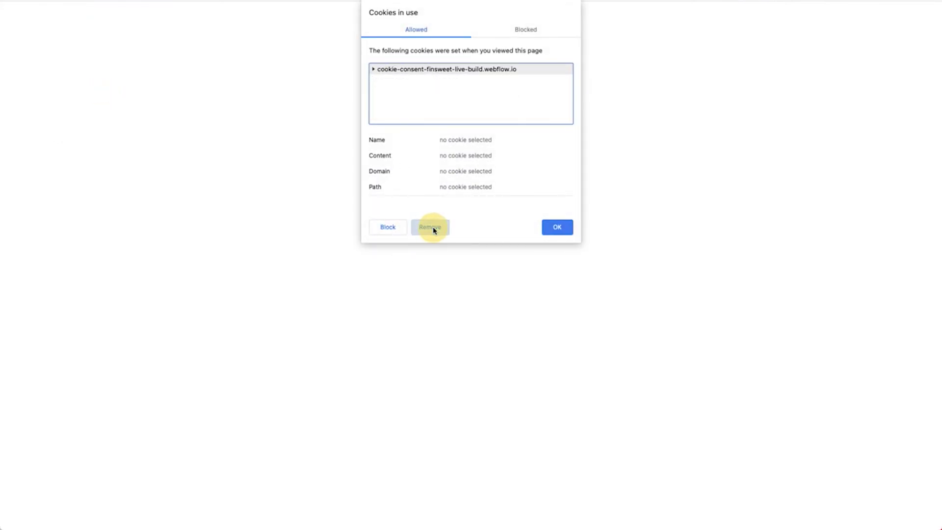
click(441, 227)
click(558, 227)
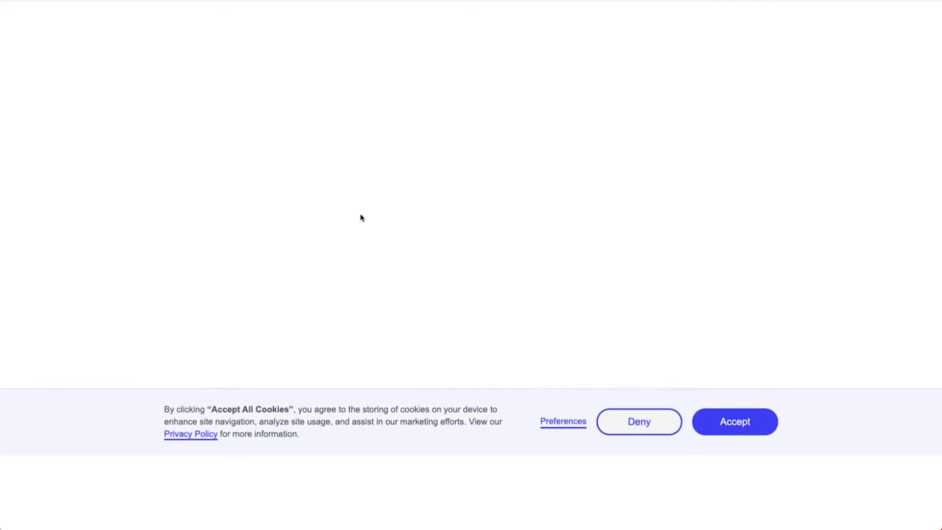
Step: Test the manager animations on the published site by accepting cookies, then repeatedly opening and closing the preferences popup from the cookie button
click(731, 408)
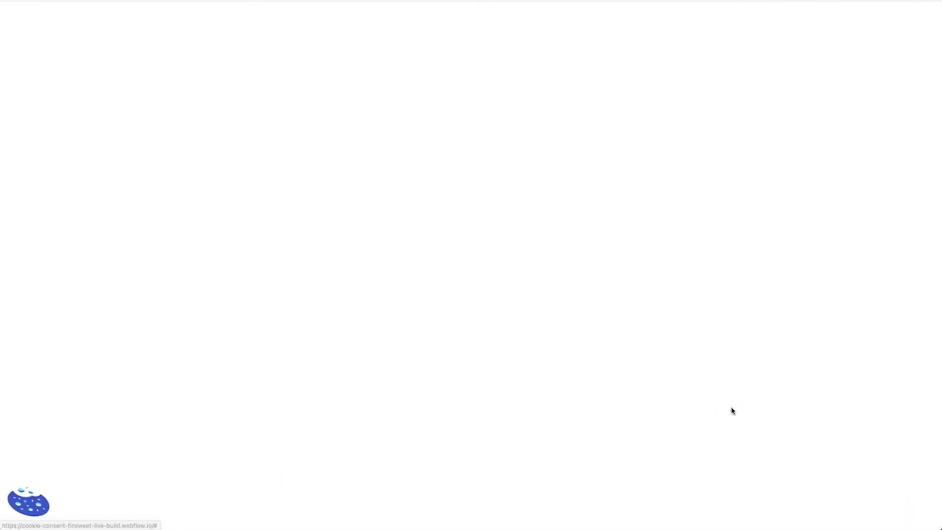
click(32, 512)
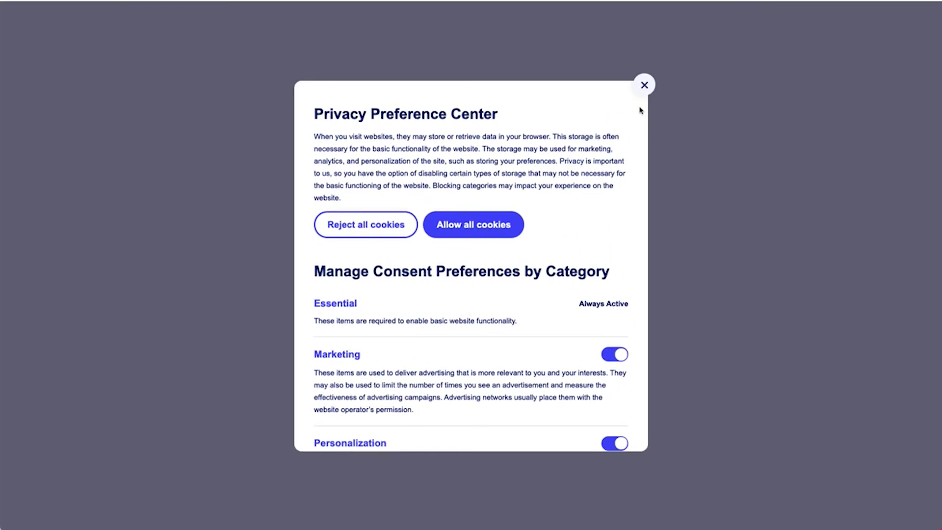
click(644, 85)
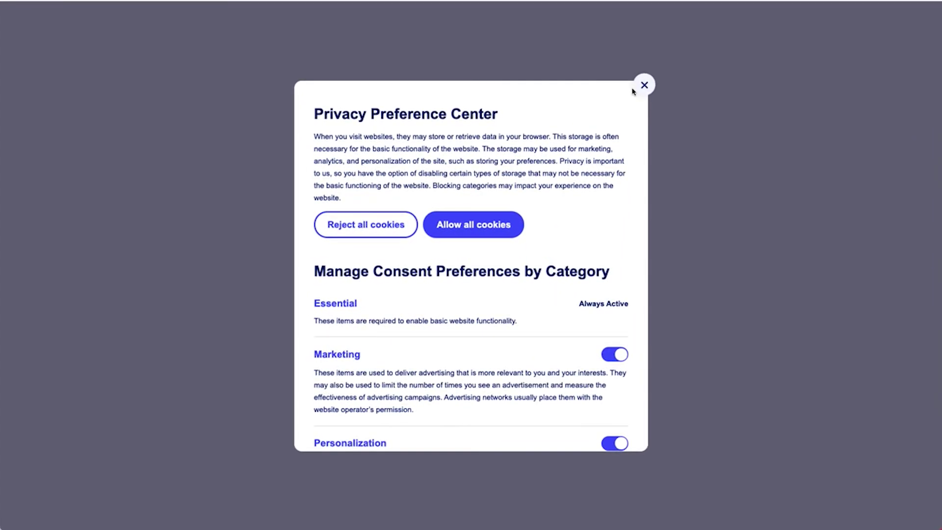
click(644, 86)
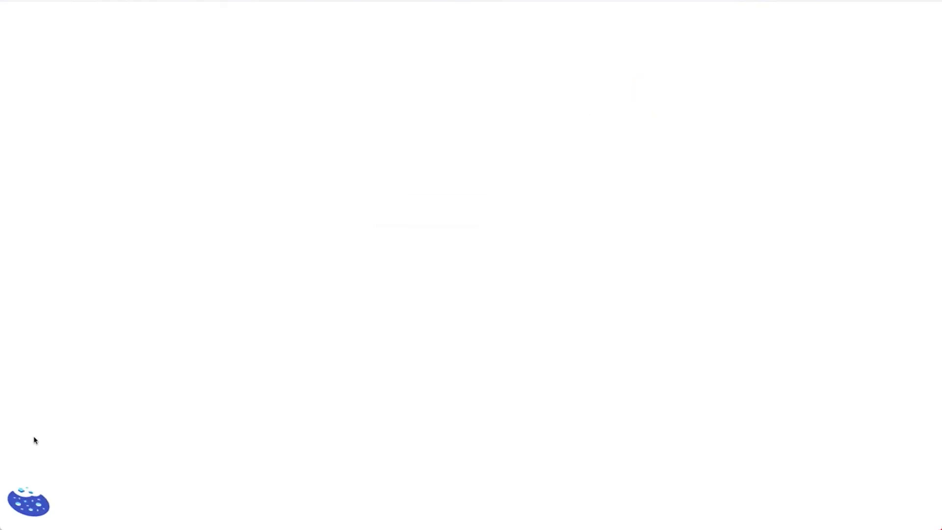
click(28, 501)
click(645, 88)
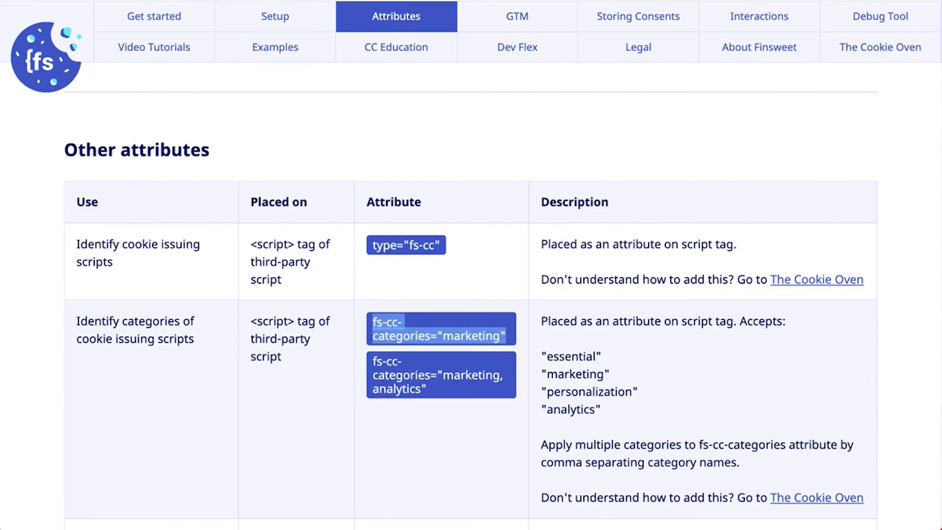
Step: Open the Finsweet Cookie Consent documentation's Interactions section and review the steps for using Webflow Interactions
click(764, 17)
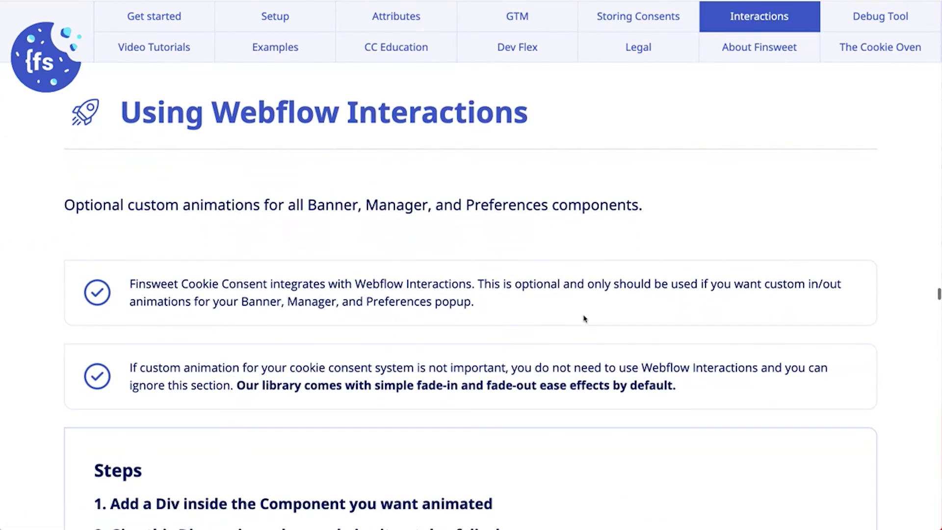
scroll(574, 325, down, 3)
scroll(573, 325, down, 5)
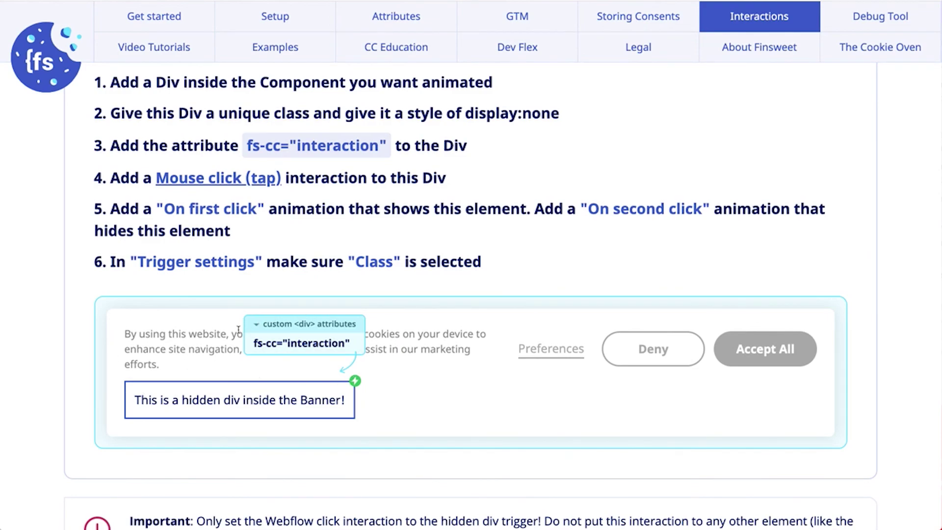
scroll(290, 347, up, 5)
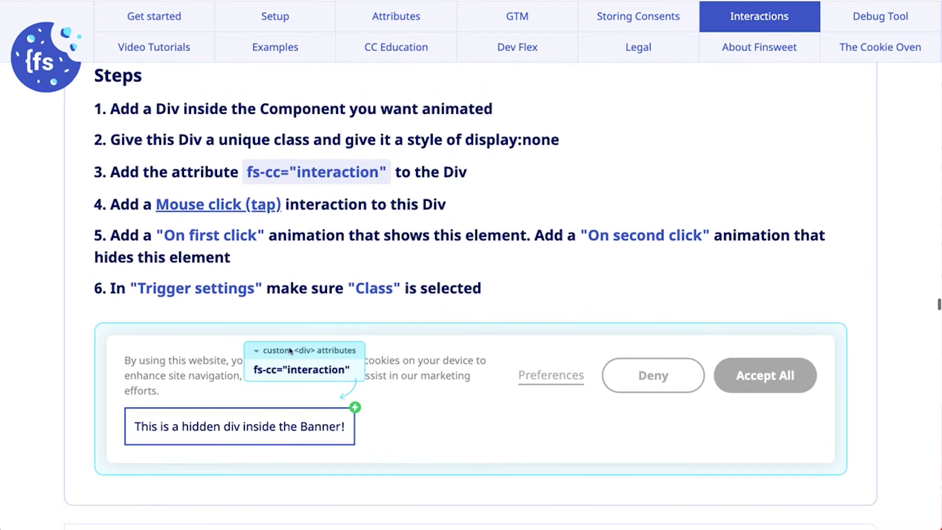